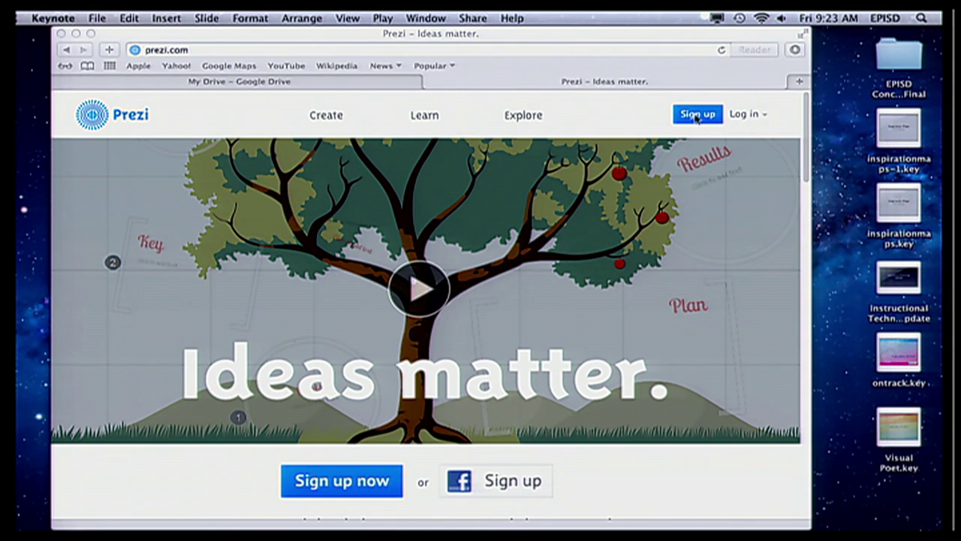
- Open Prezi's pricing page and compare the Public ($0), Enjoy and Pro license cards
left_click(696, 118)
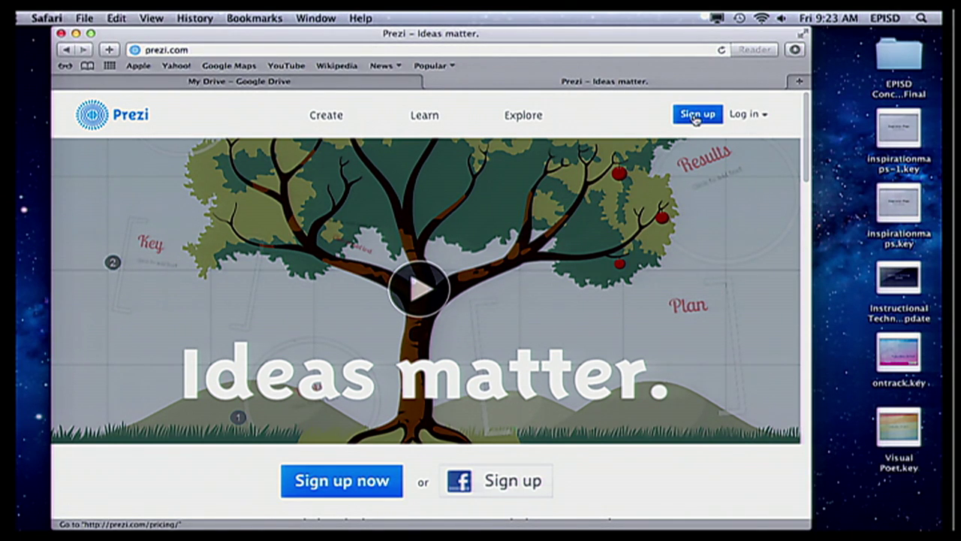
left_click(695, 115)
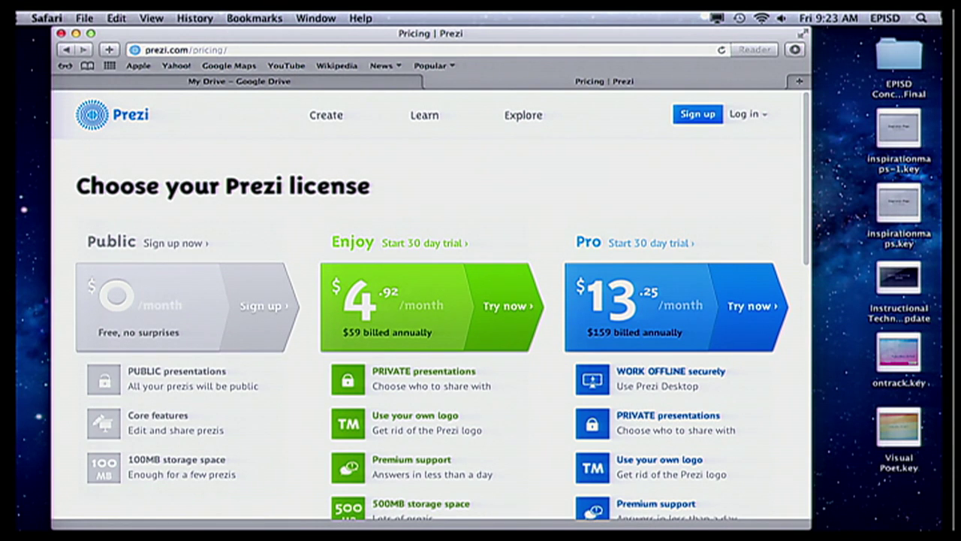
scroll(622, 236, "down", 3)
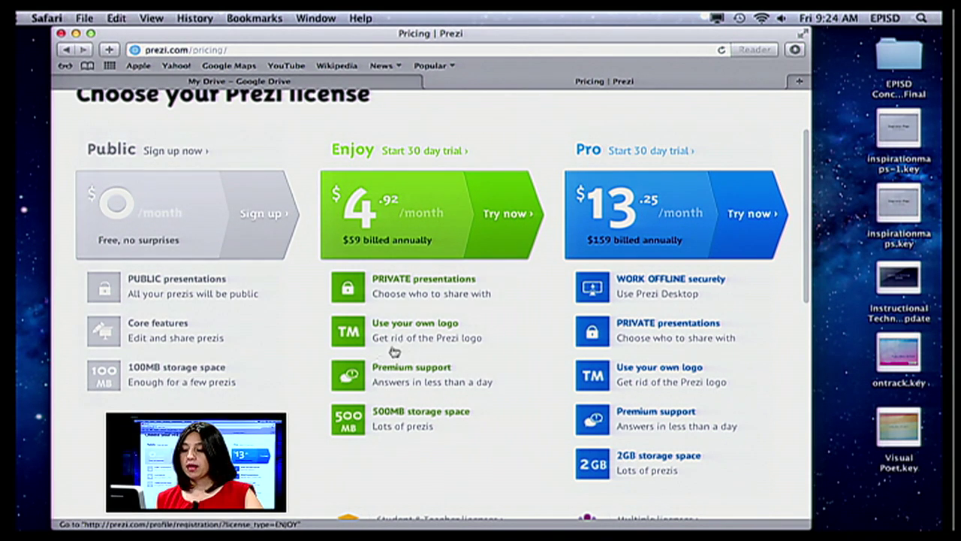
scroll(368, 342, "down", 3)
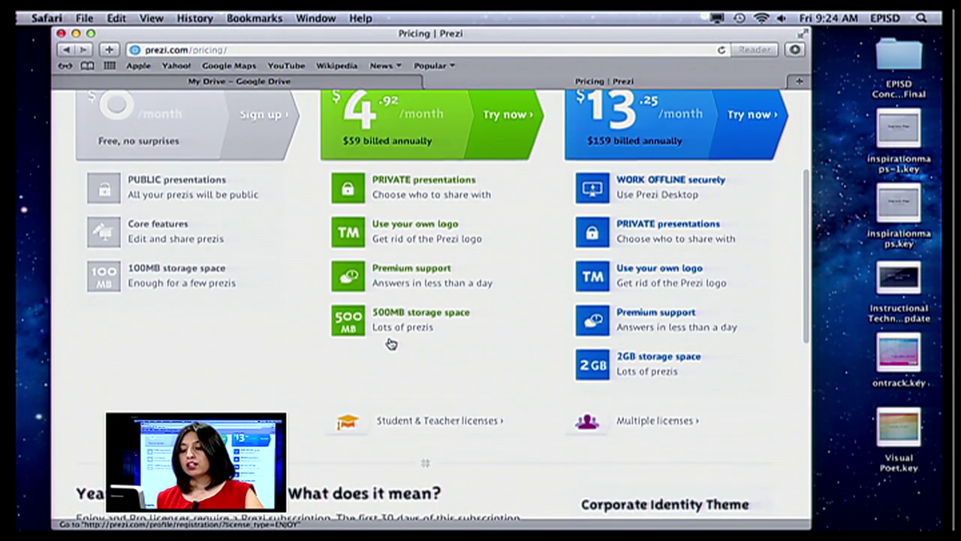
scroll(390, 343, "down", 1)
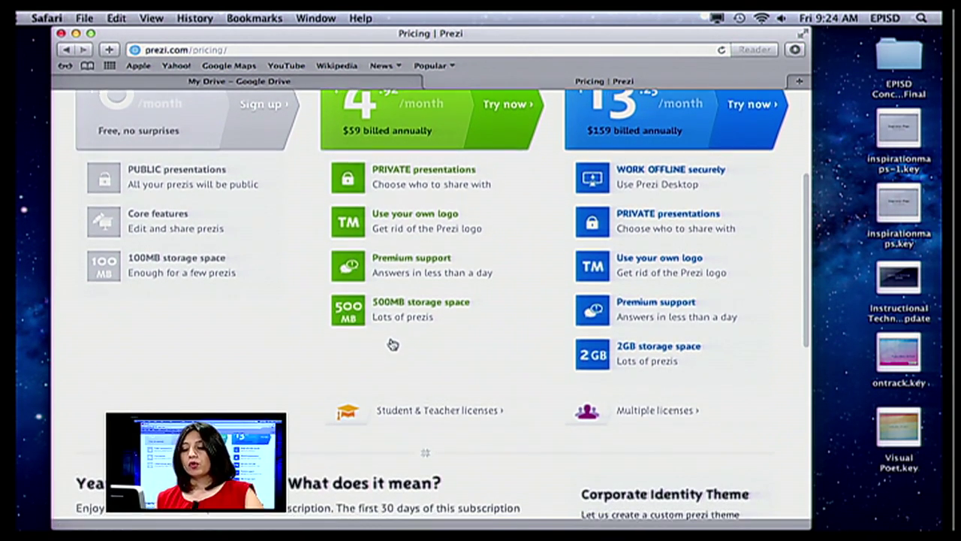
- Show the Student & Teacher licenses: Enjoy Edu at $0 and Pro Edu at $4.92/month
left_click(426, 411)
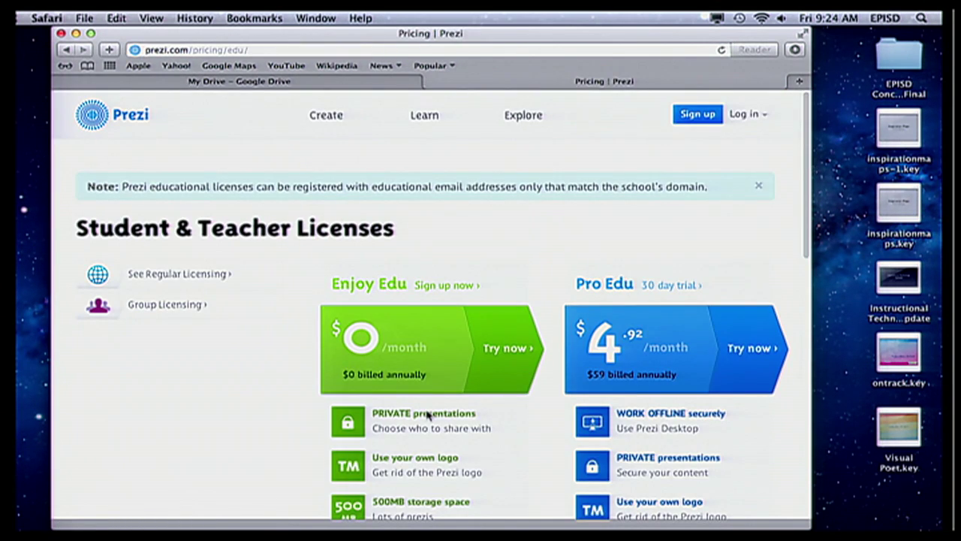
scroll(426, 411, "down", 5)
scroll(426, 412, "up", 3)
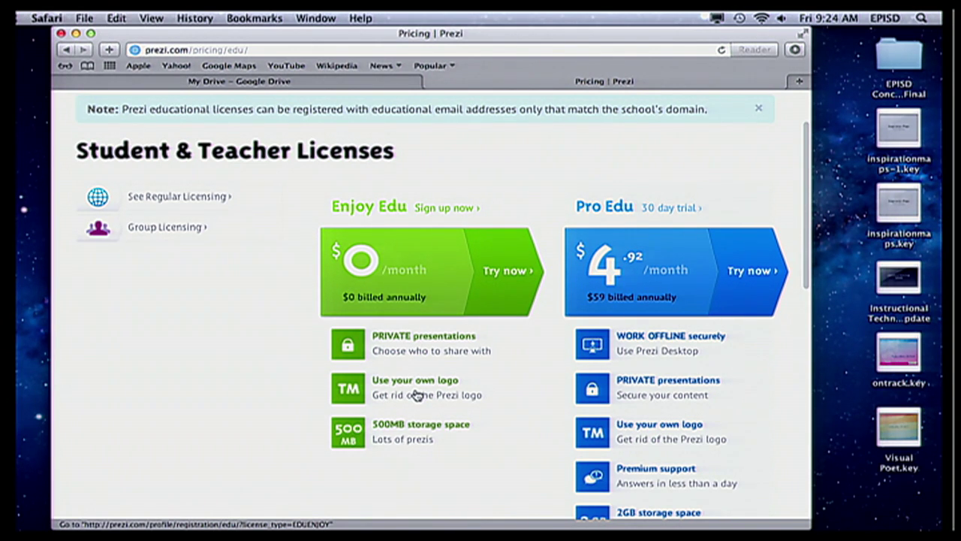
scroll(417, 395, "down", 2)
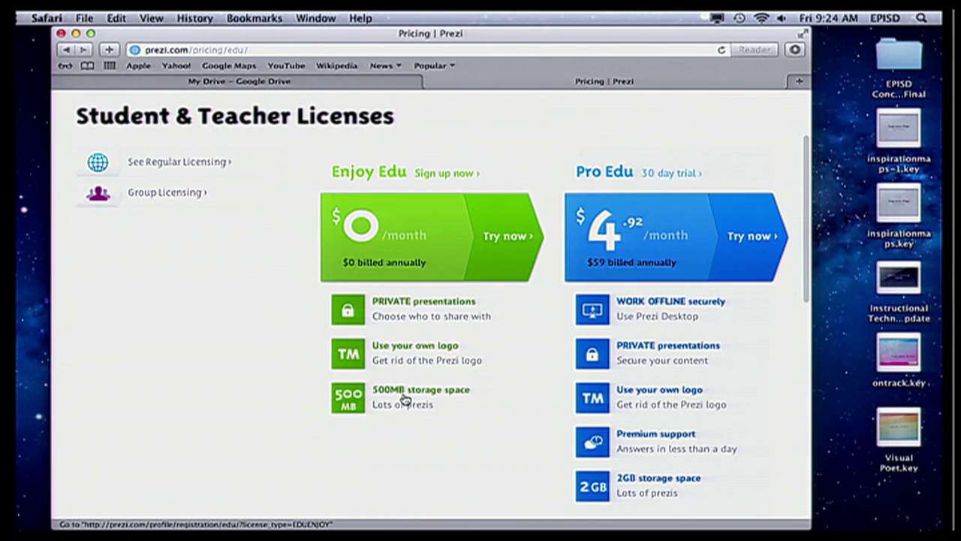
scroll(404, 399, "down", 3)
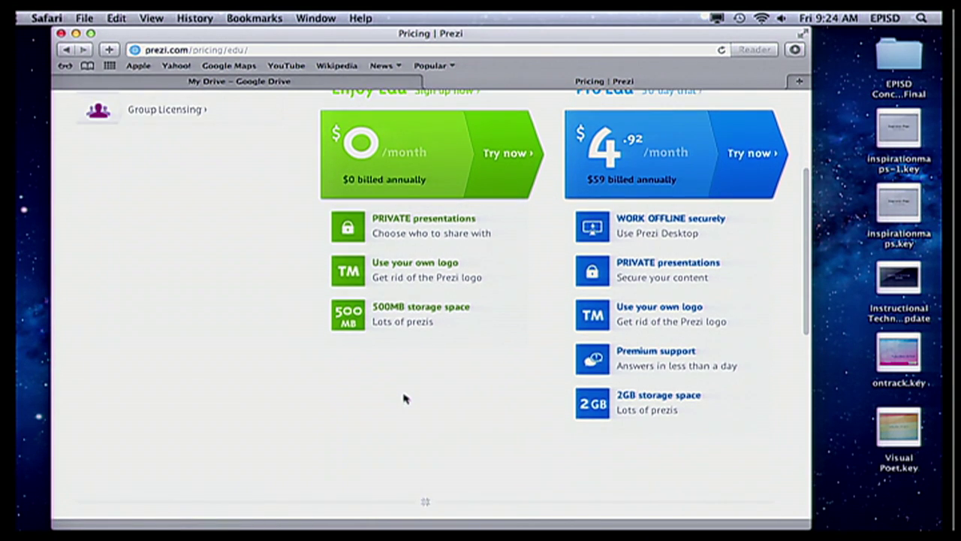
scroll(404, 399, "up", 6)
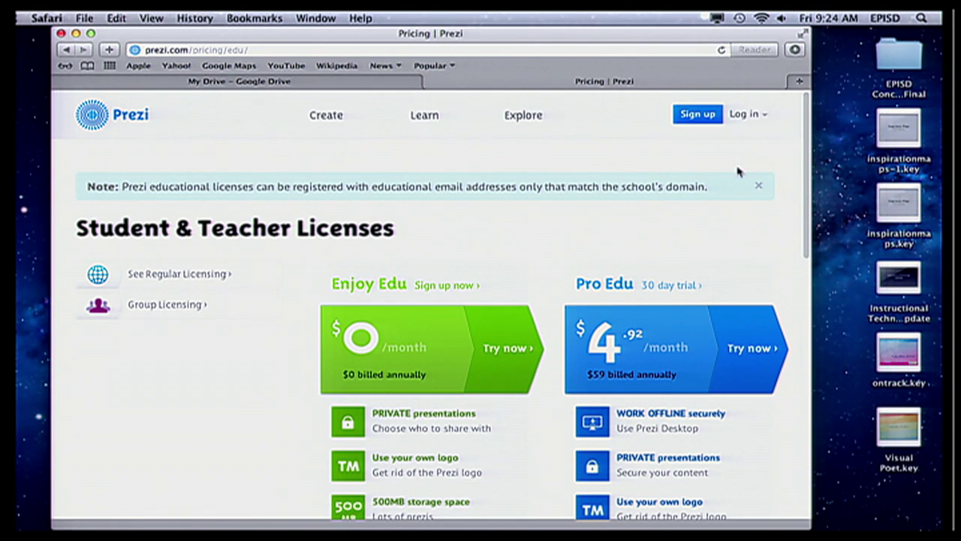
- Log in to Prezi with the account e-mail and password
left_click(739, 115)
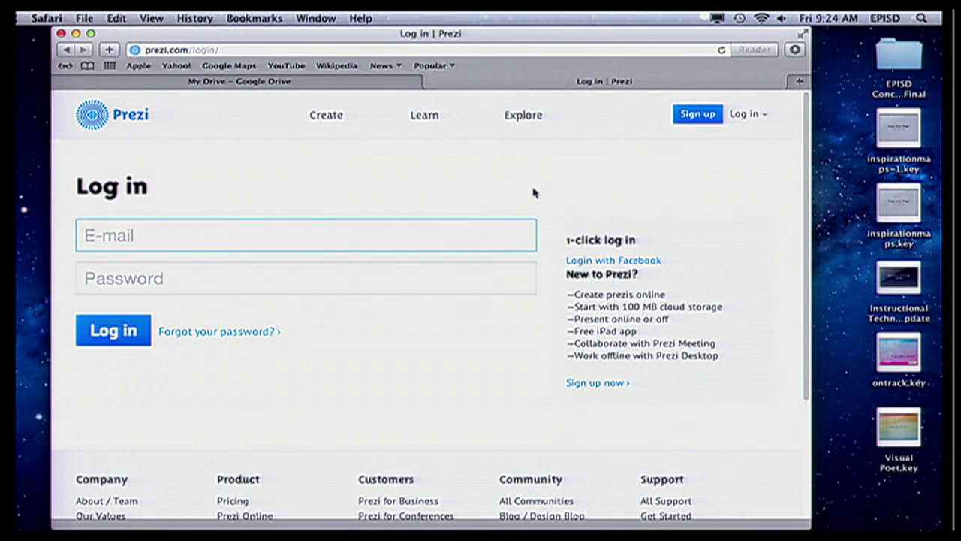
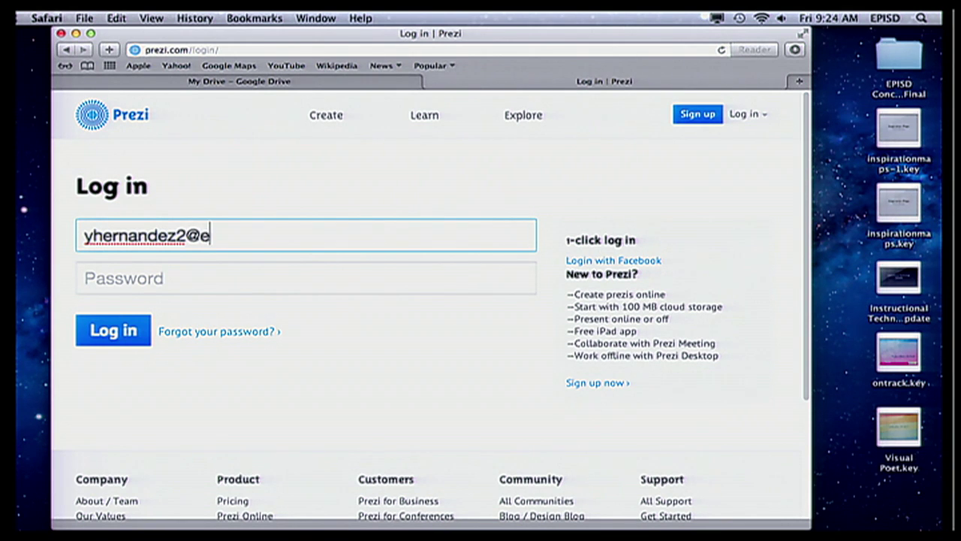
key("Tab")
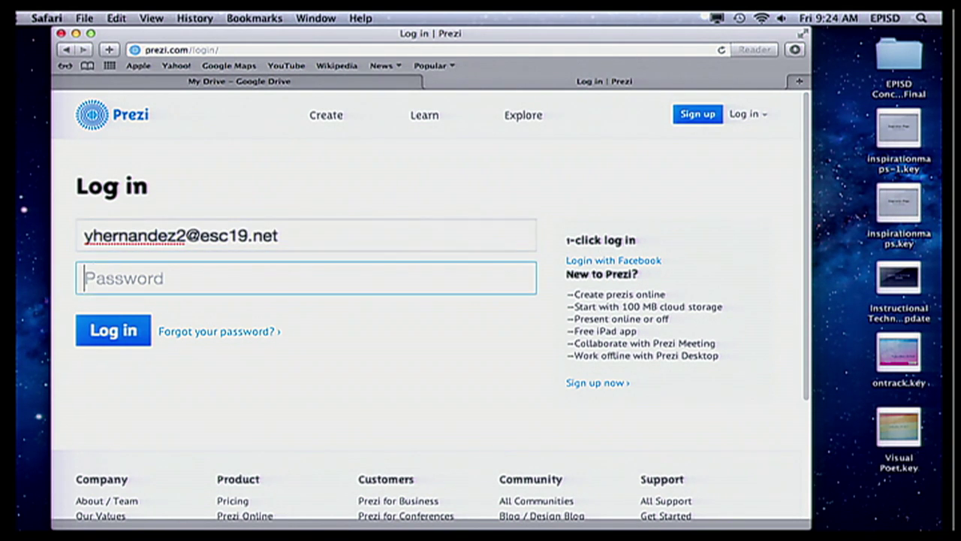
type("********")
key("Return")
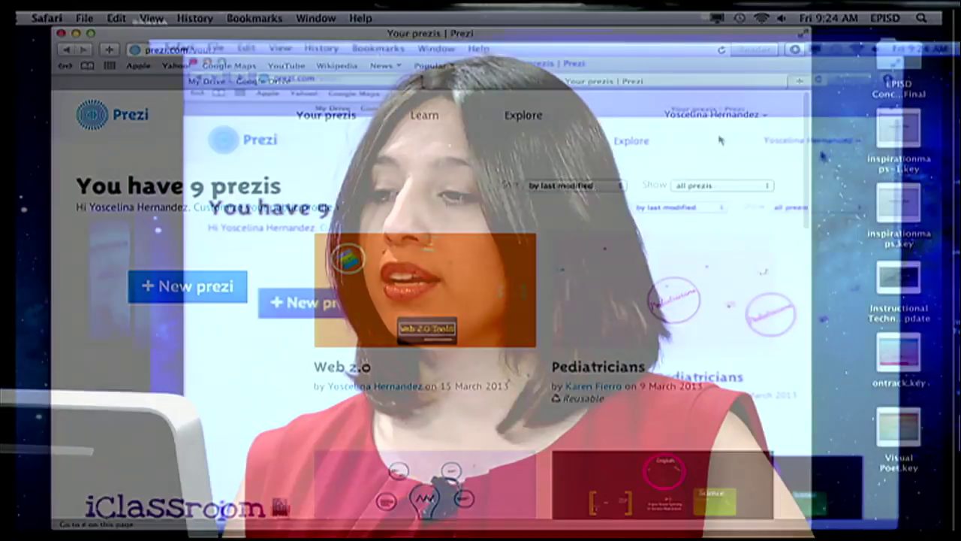
left_click(720, 119)
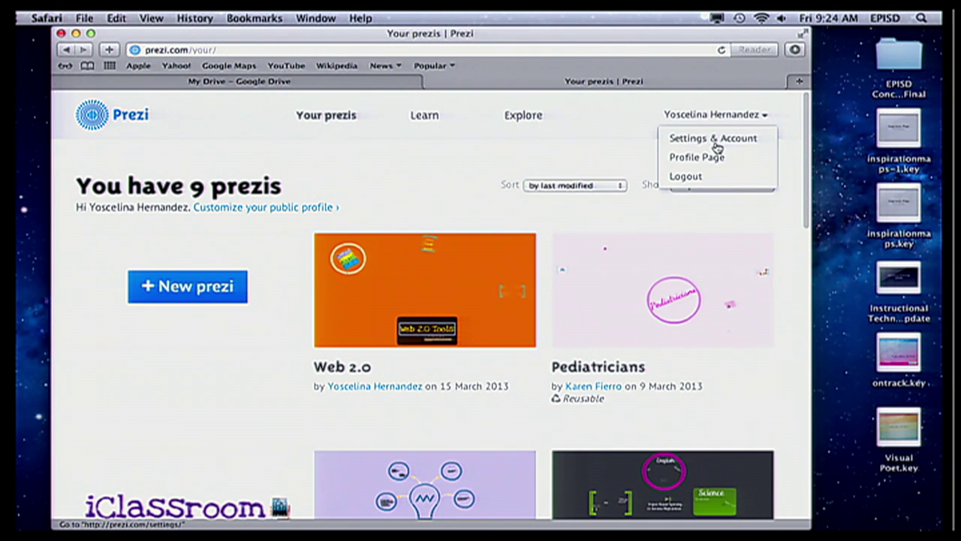
left_click(717, 140)
scroll(364, 421, "down", 1)
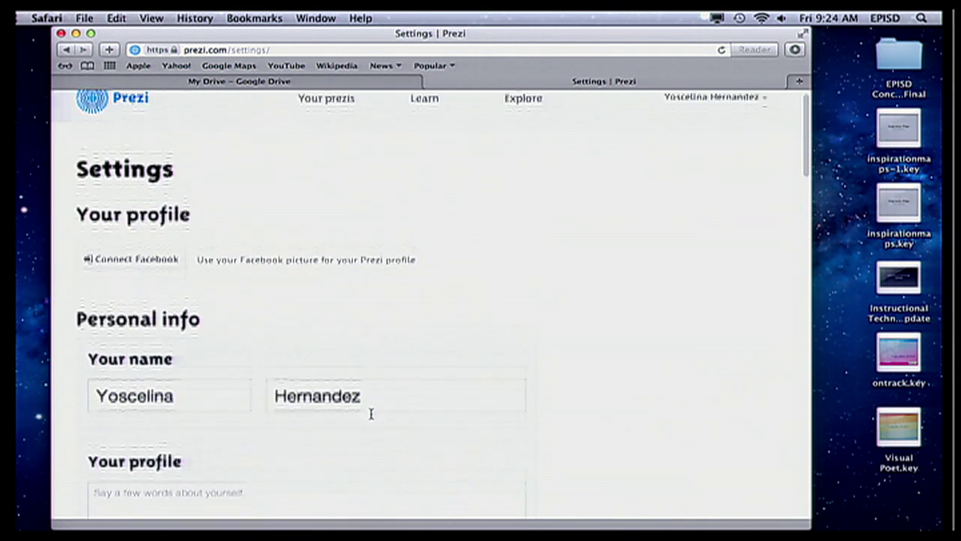
scroll(370, 415, "down", 15)
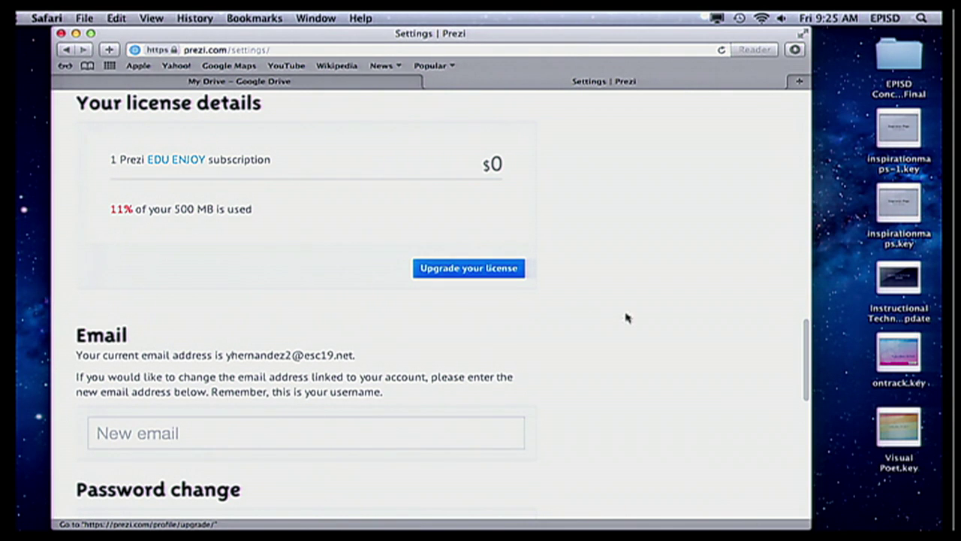
scroll(605, 272, "up", 10)
scroll(605, 272, "up", 10)
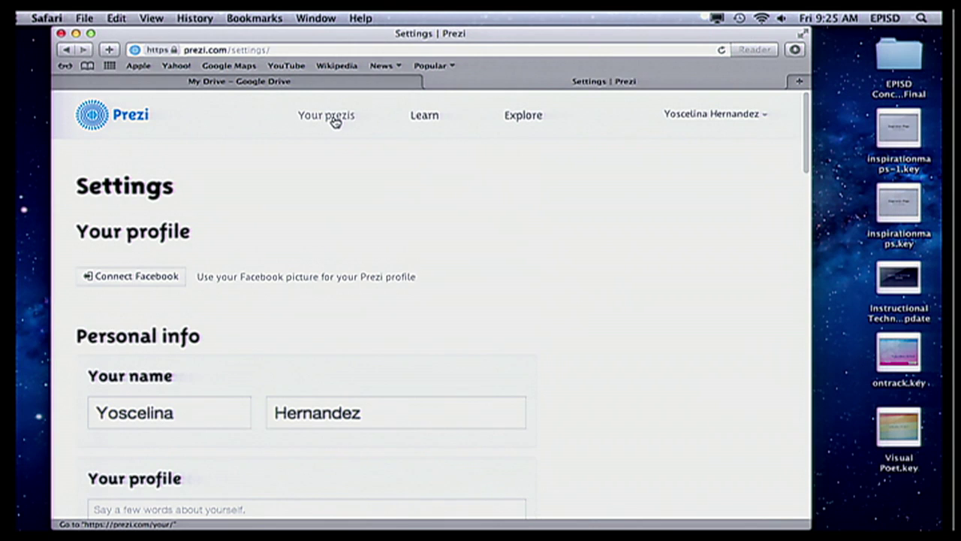
left_click(335, 119)
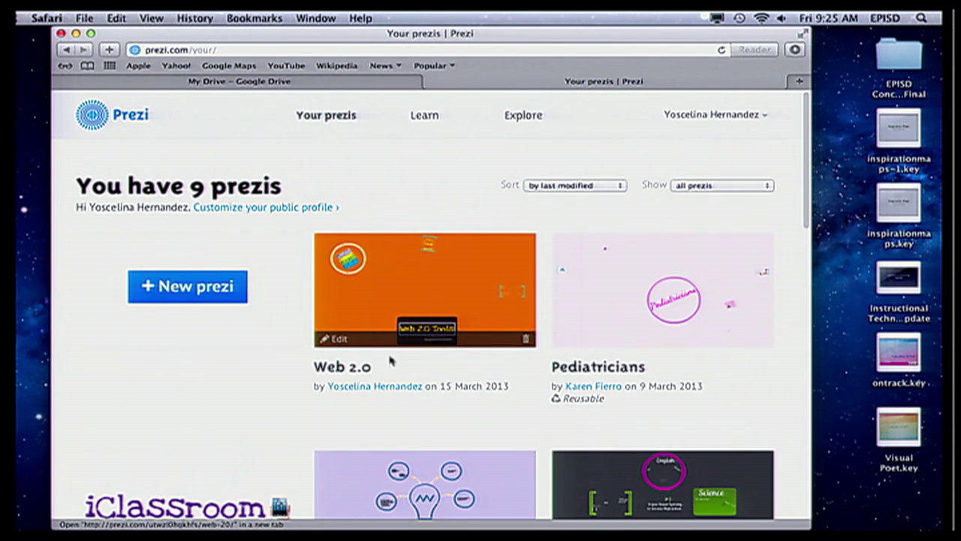
- Create a new prezi from the Blank template in the Templates dialog
left_click(177, 291)
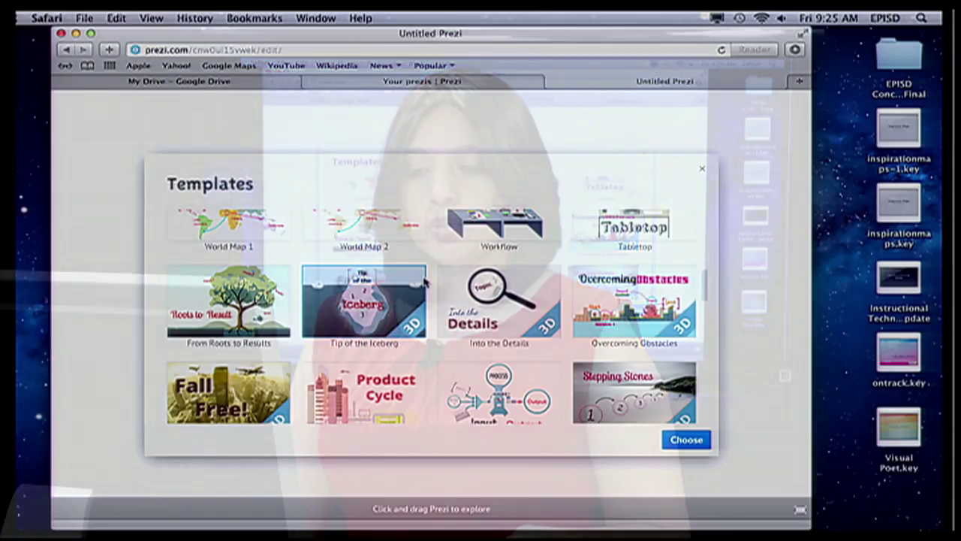
scroll(424, 282, "down", 5)
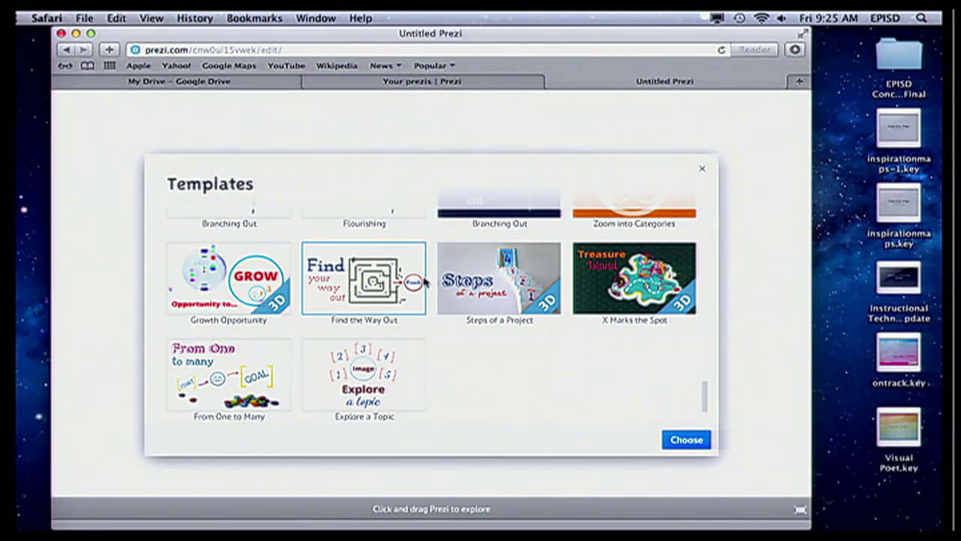
scroll(424, 281, "up", 10)
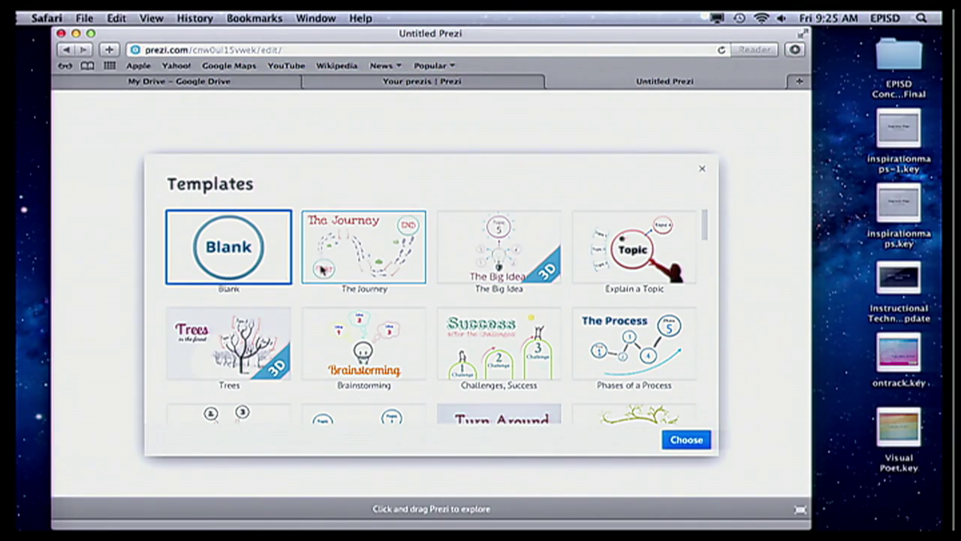
left_click(688, 442)
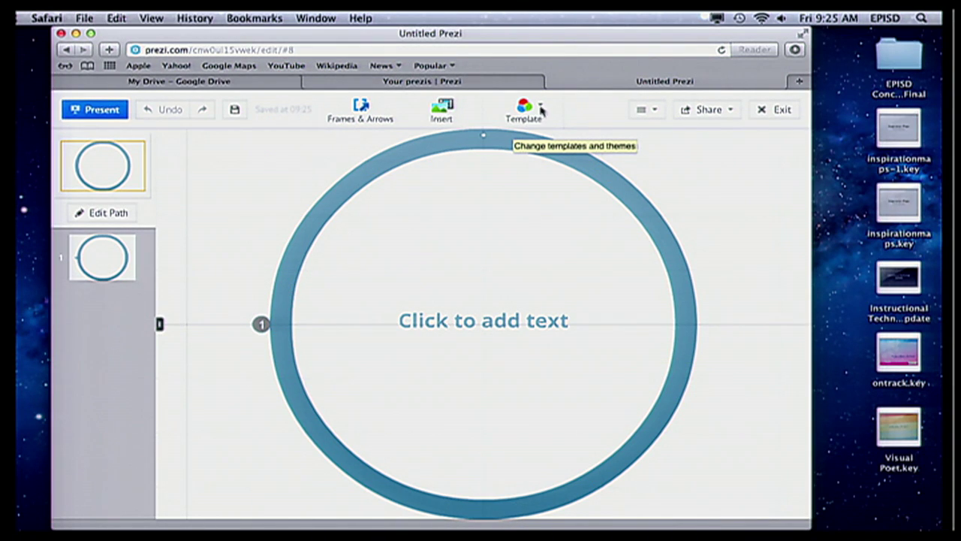
- Customize the current theme with the magenta background swatch
left_click(523, 110)
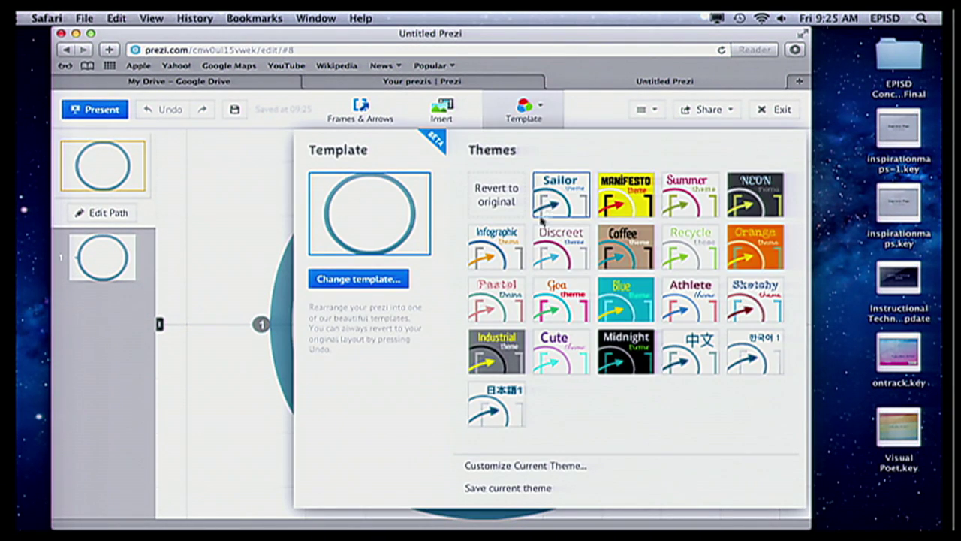
left_click(527, 466)
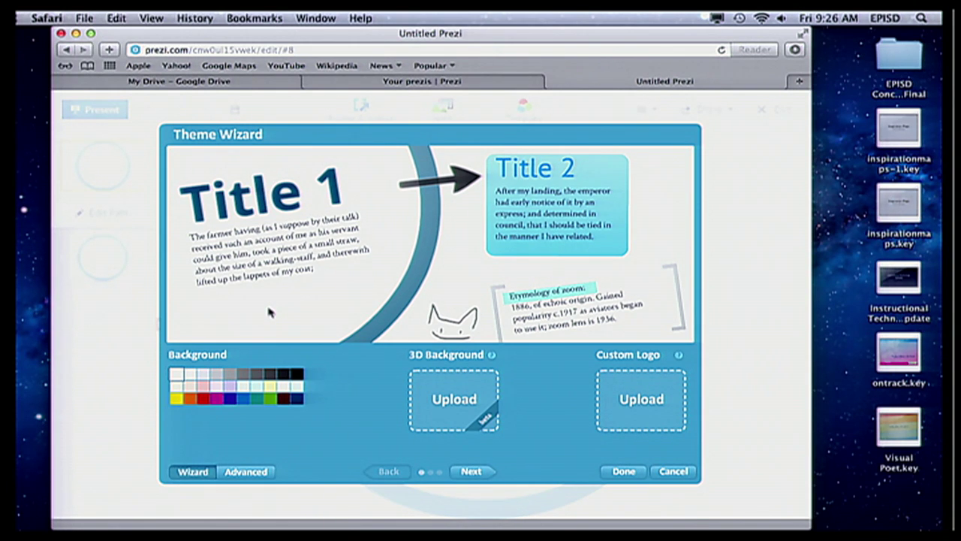
left_click(218, 400)
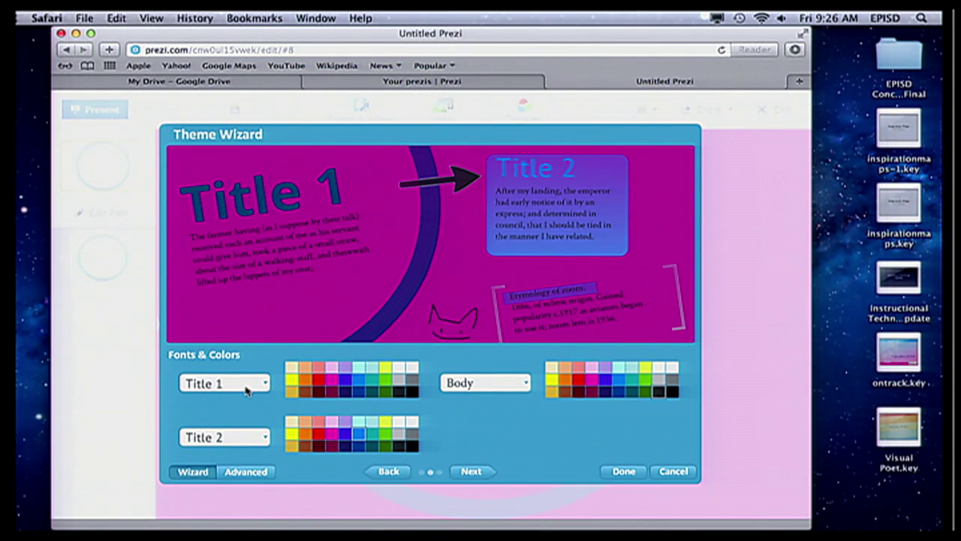
- Set the Title 1 font to Dancing Script in lime green
left_click(248, 385)
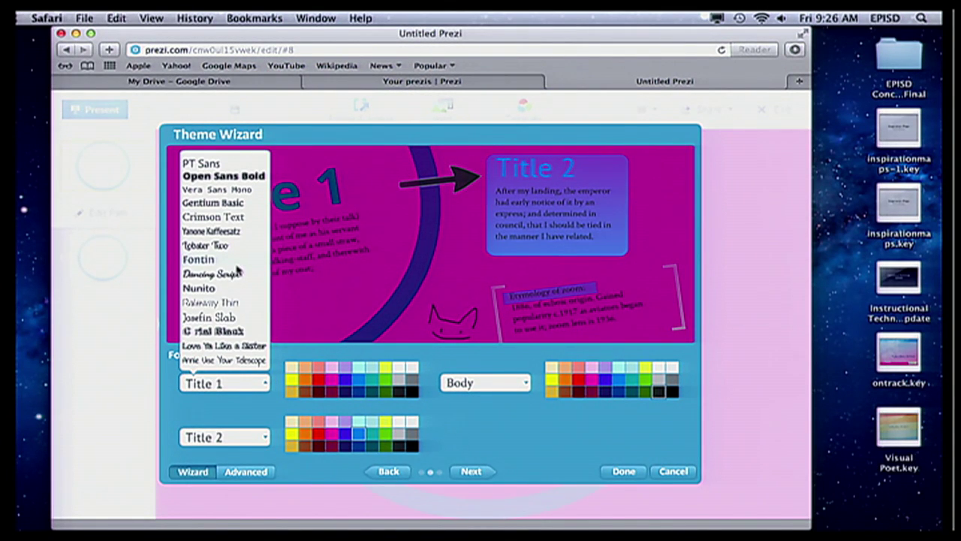
left_click(349, 325)
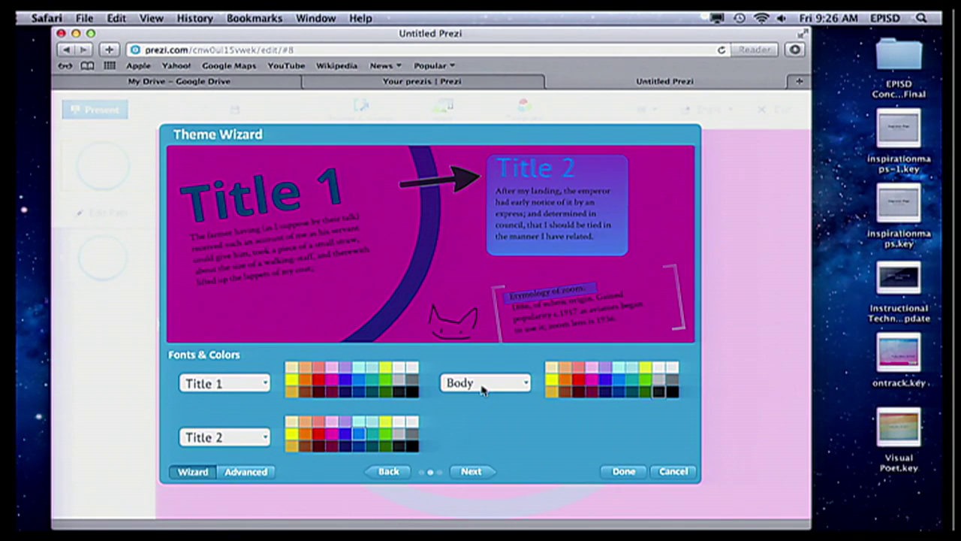
left_click(253, 385)
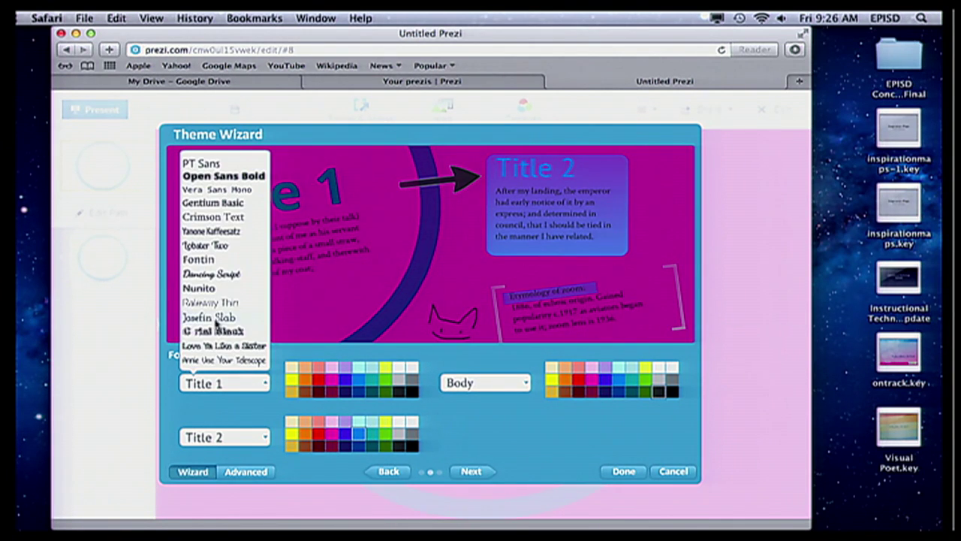
left_click(223, 275)
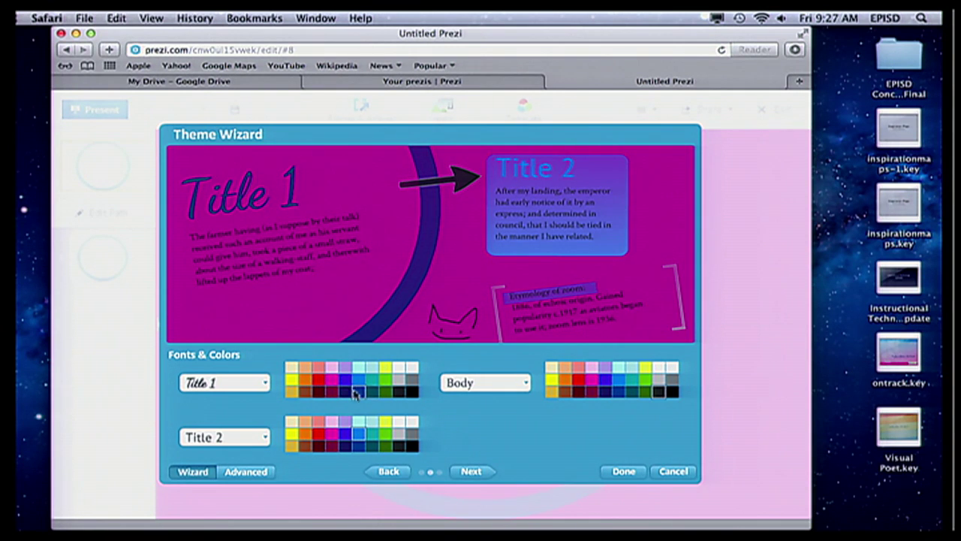
left_click(387, 384)
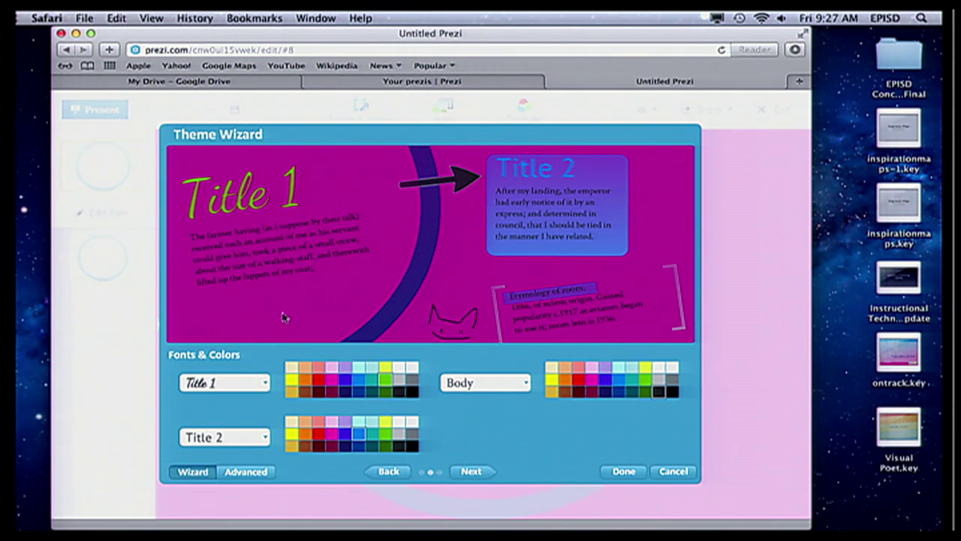
- Make Title 2 white Gentium Basic and body text black Vera Sans Mono
left_click(249, 436)
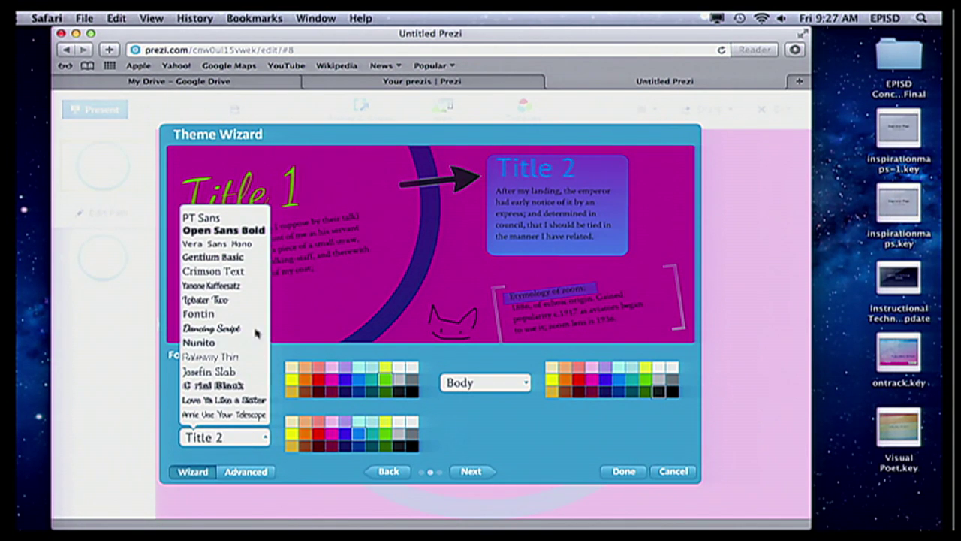
left_click(230, 258)
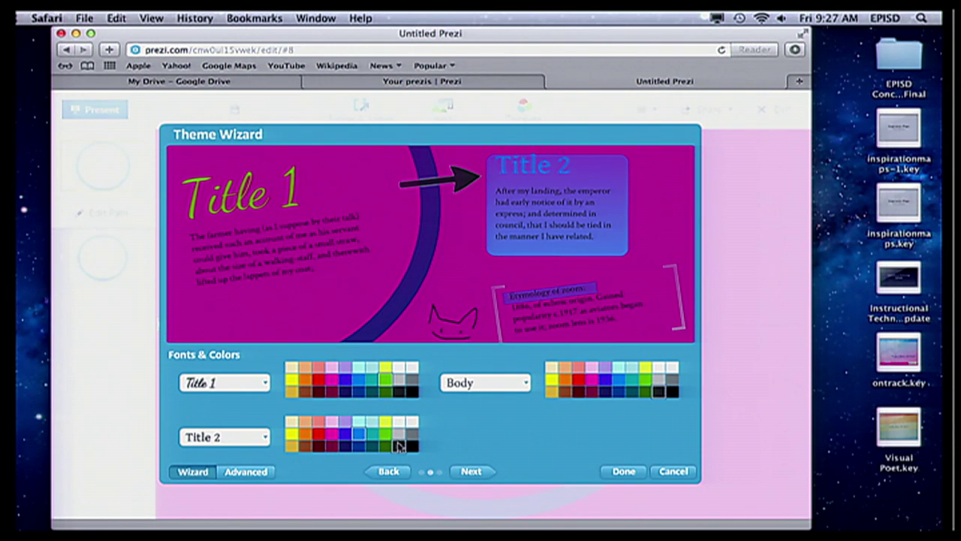
left_click(412, 423)
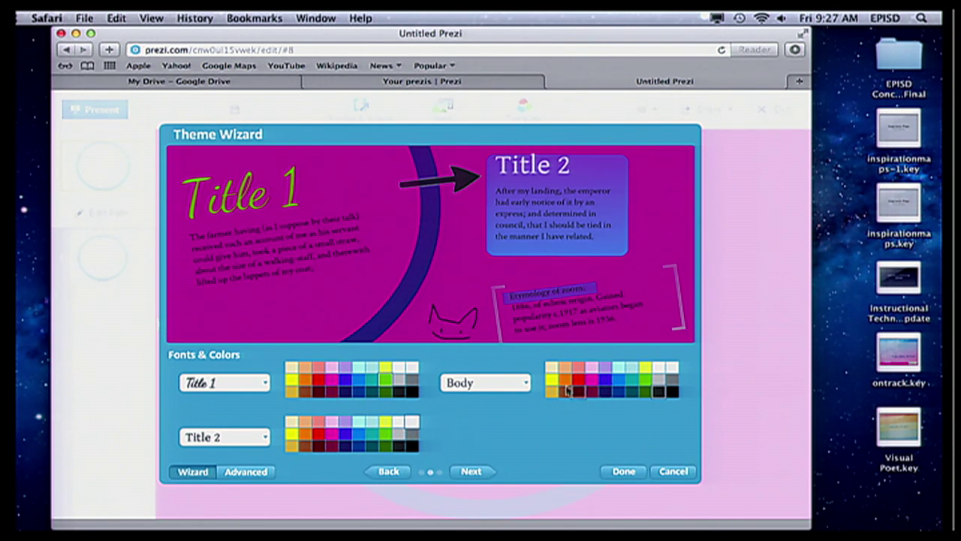
left_click(509, 383)
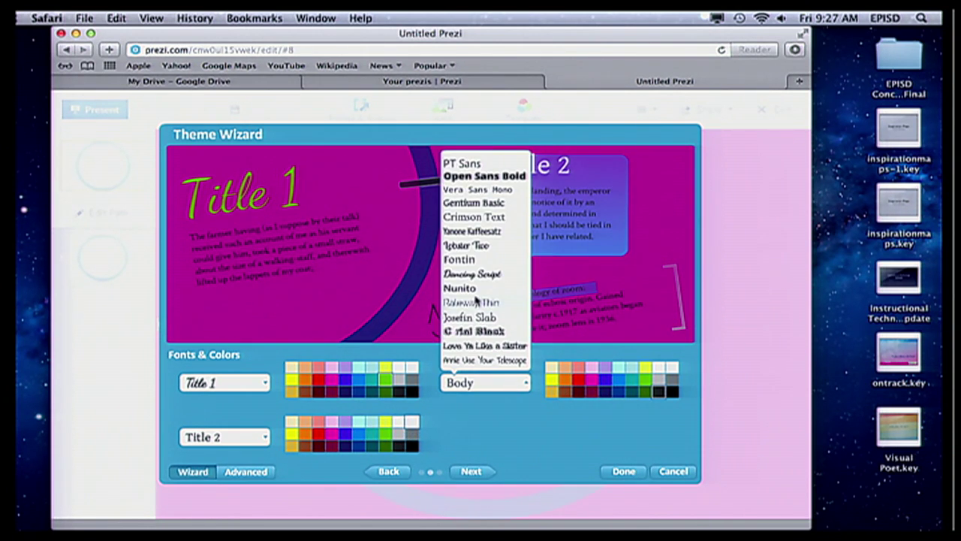
left_click(485, 191)
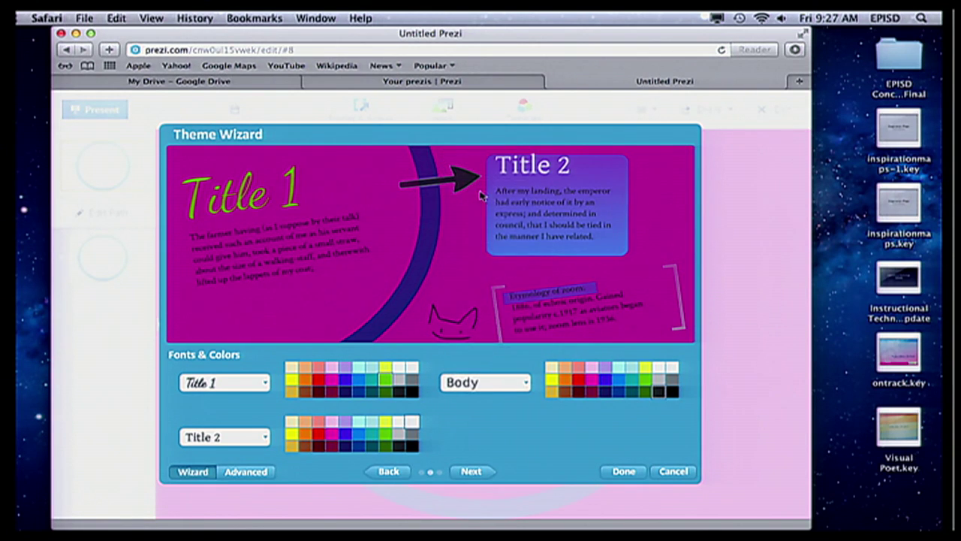
left_click(670, 391)
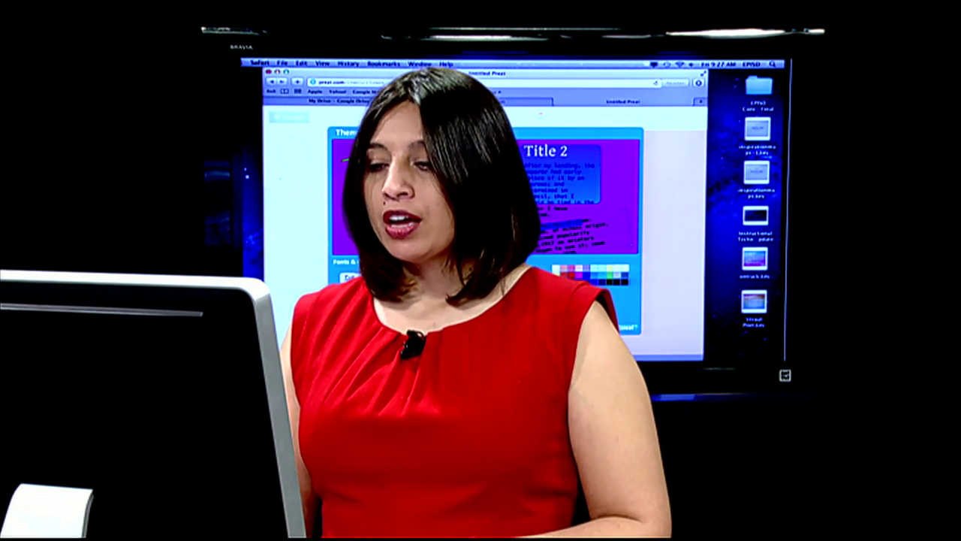
left_click(473, 470)
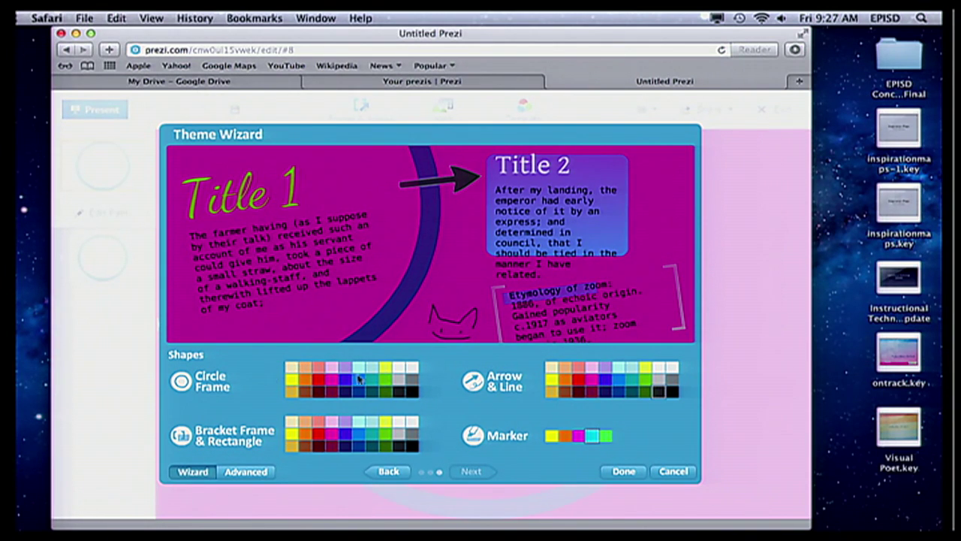
- Set shape colours: light pink circle frames, orange brackets and rectangles, blue arrows and lines, green marker
left_click(411, 368)
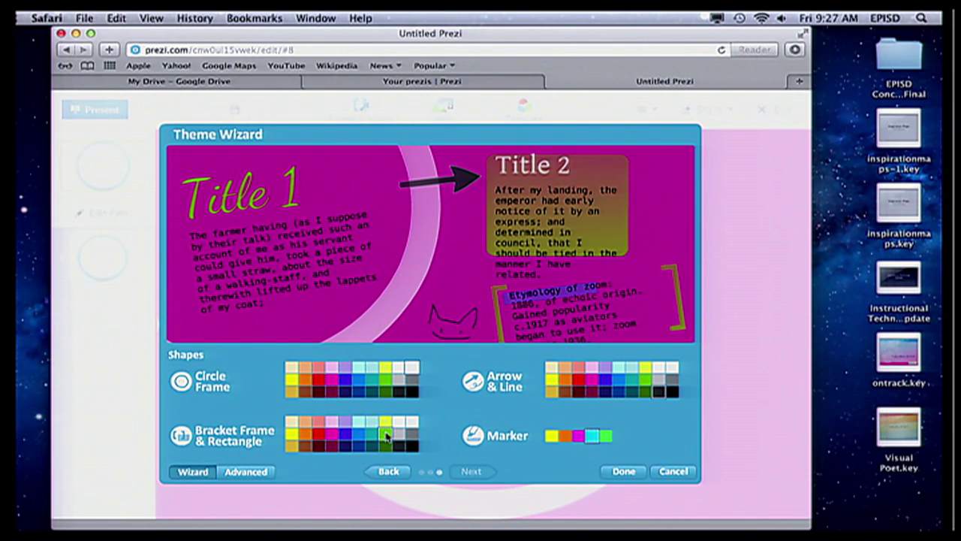
left_click(302, 435)
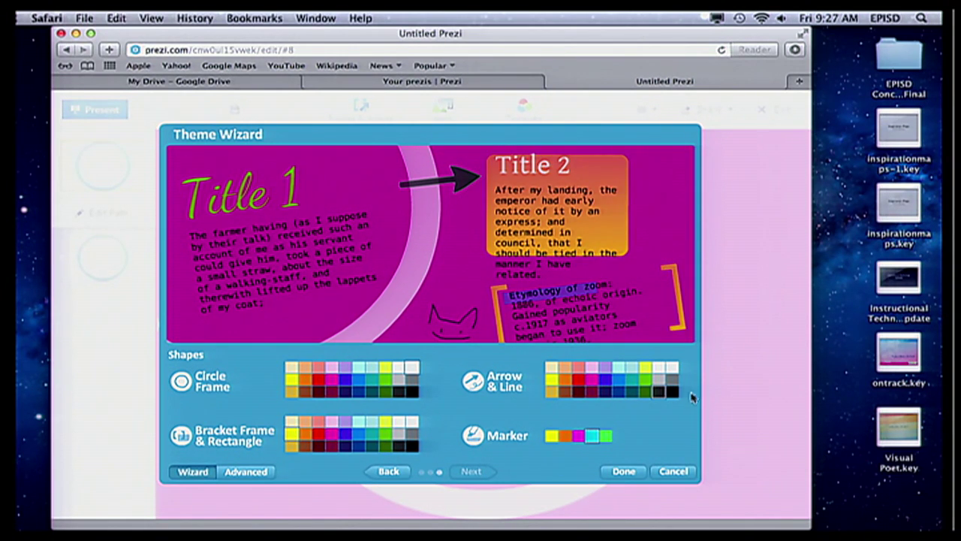
left_click(605, 380)
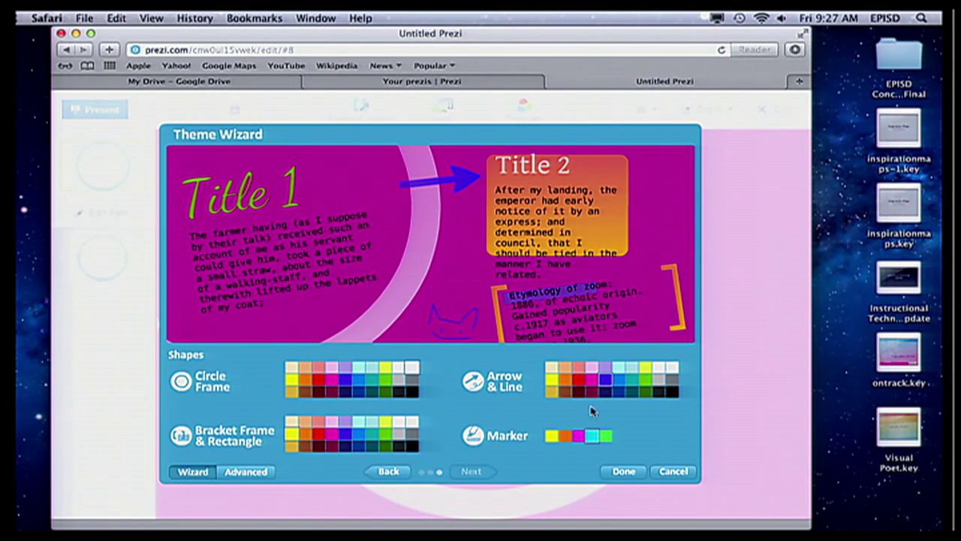
left_click(605, 435)
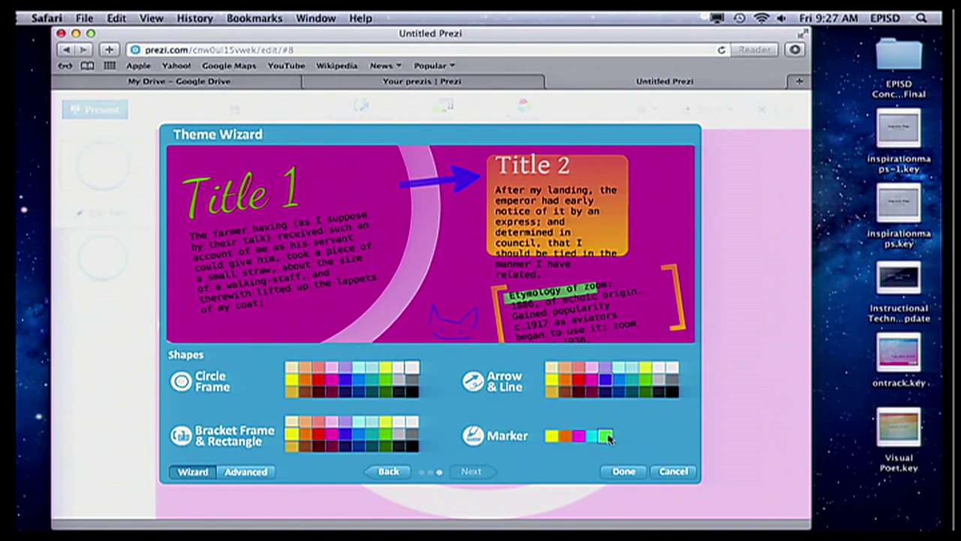
- Apply the custom theme and select the circle frame on the canvas
left_click(622, 472)
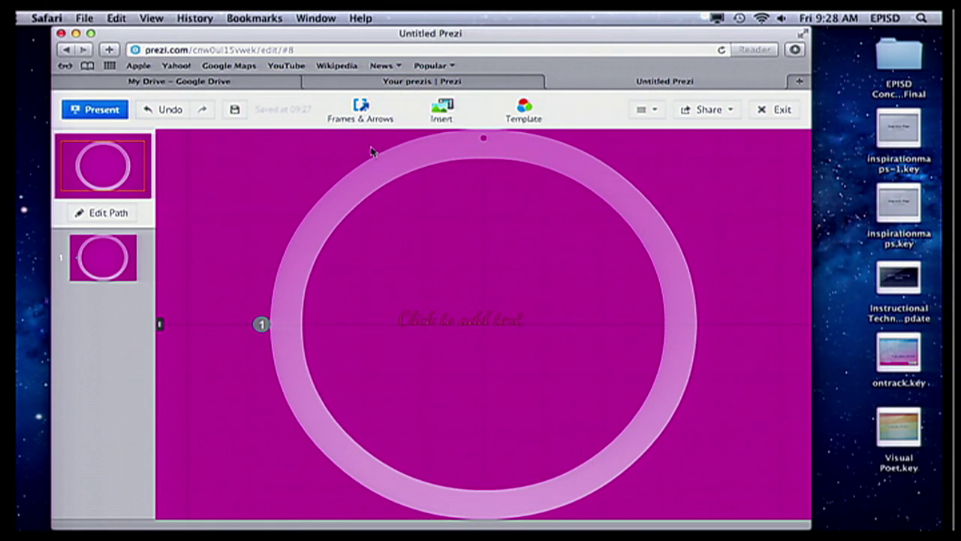
left_click_drag(512, 154, 500, 162)
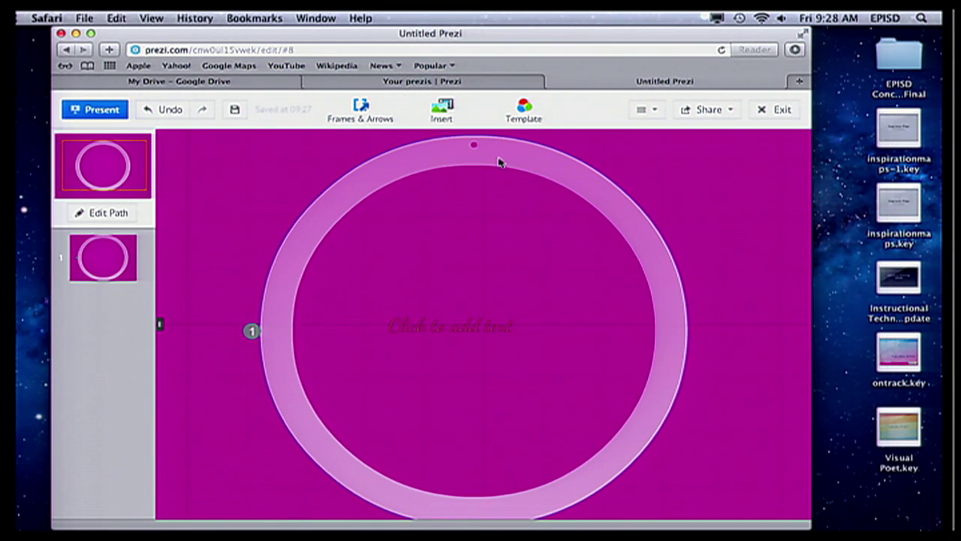
left_click(500, 162)
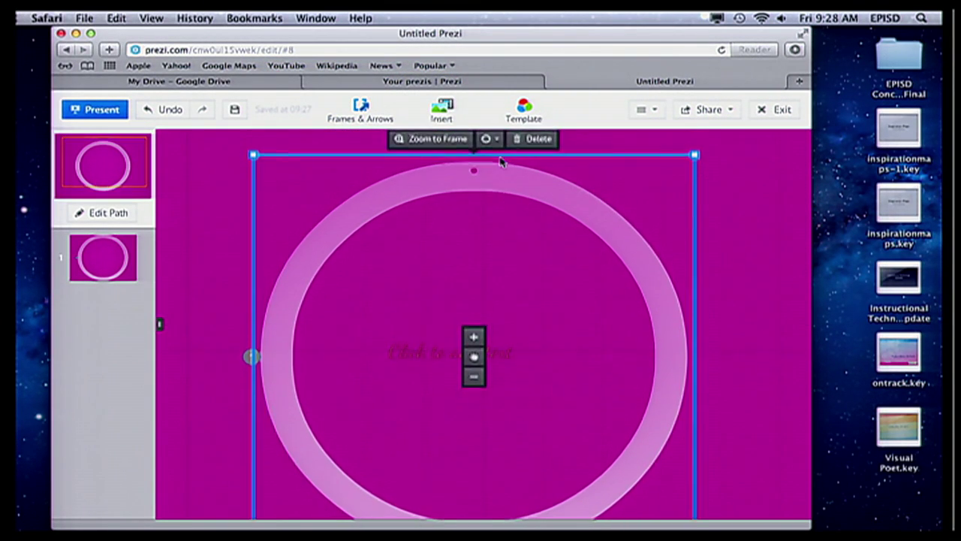
scroll(537, 224, "down", 3)
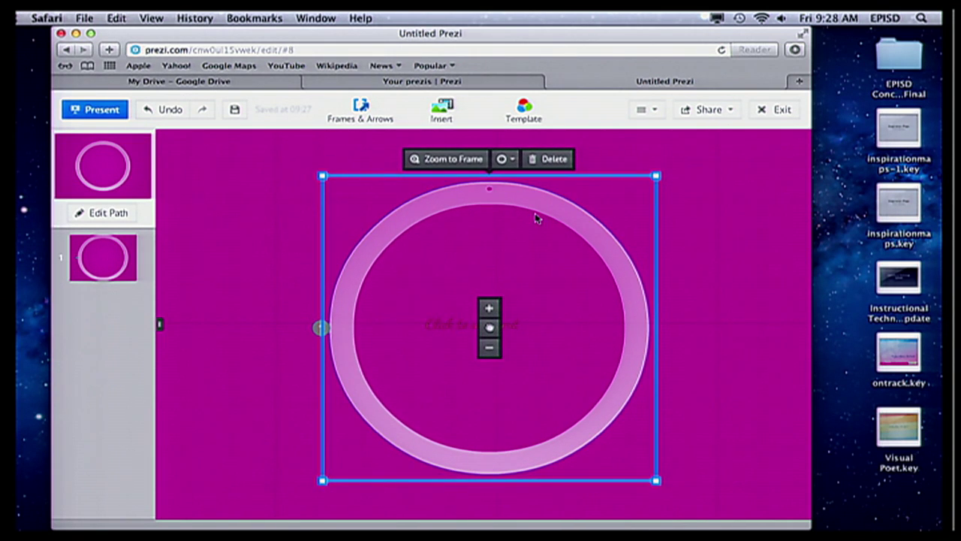
scroll(538, 219, "up", 1)
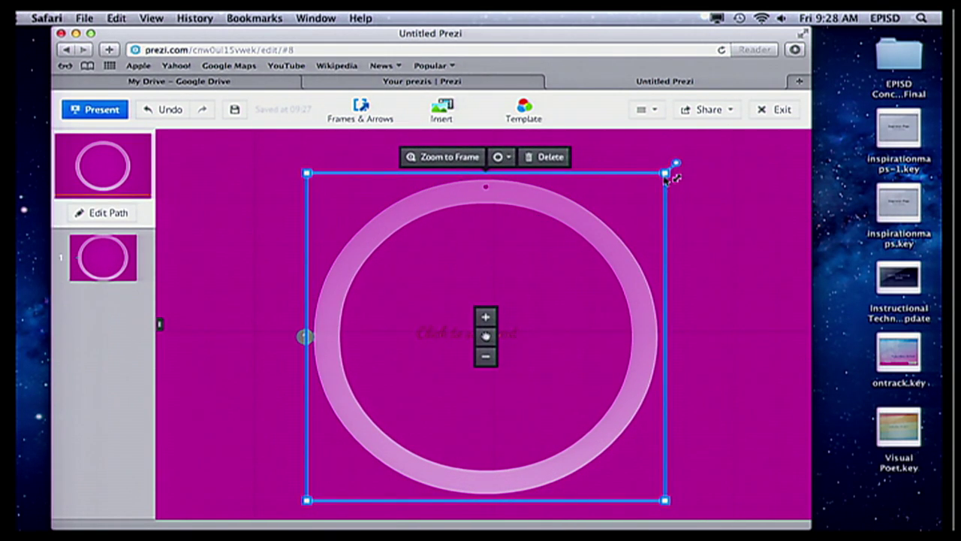
- Shrink the circle frame, tilt it slightly and move it toward the canvas centre
left_click_drag(651, 183, 608, 203)
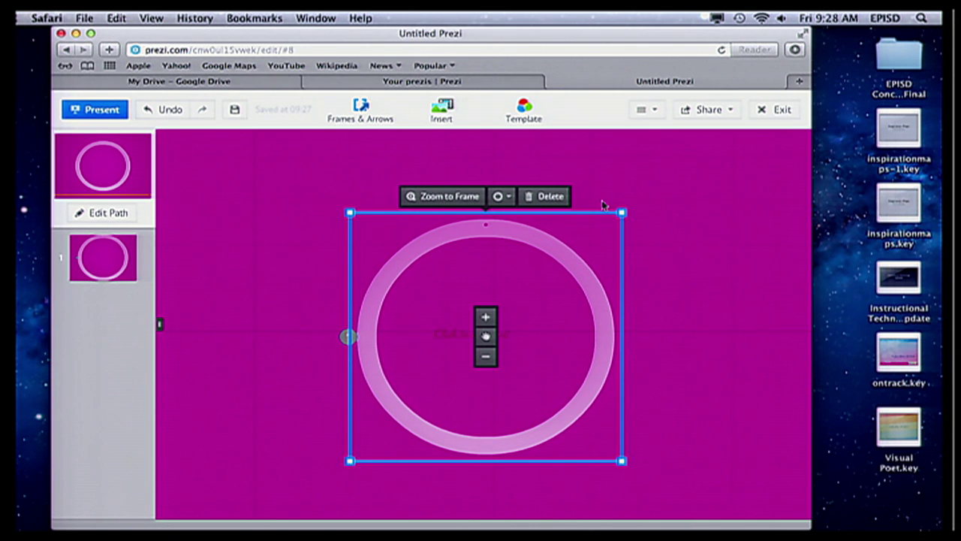
left_click_drag(622, 213, 588, 245)
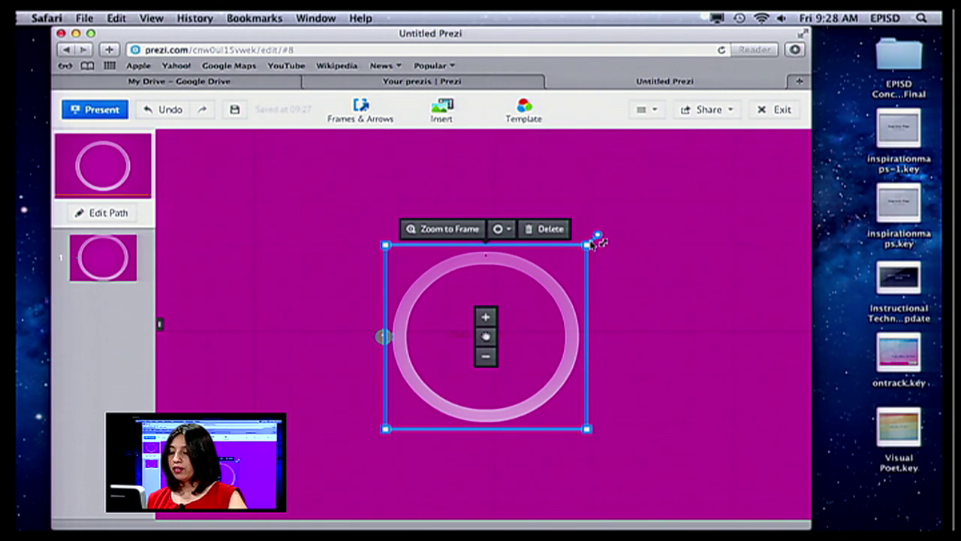
left_click(598, 236)
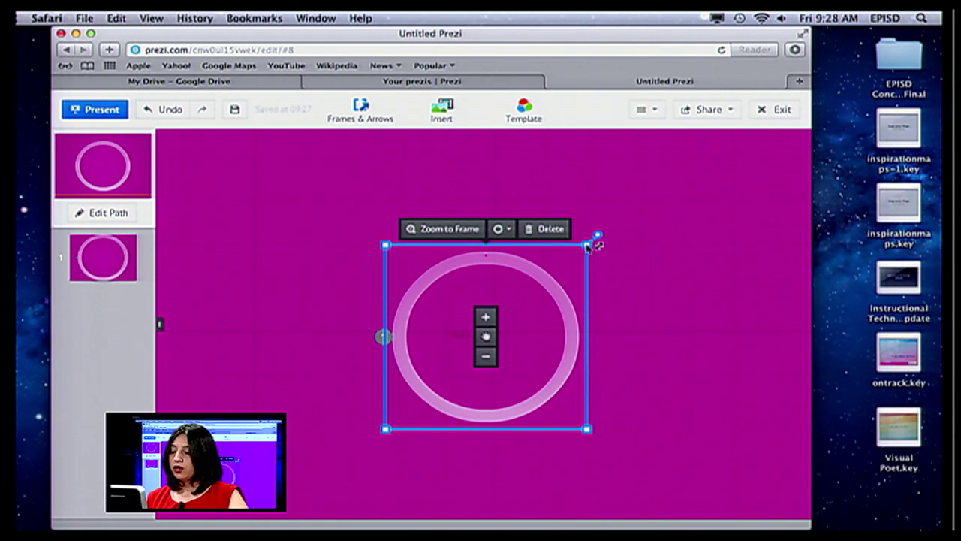
left_click_drag(598, 236, 571, 357)
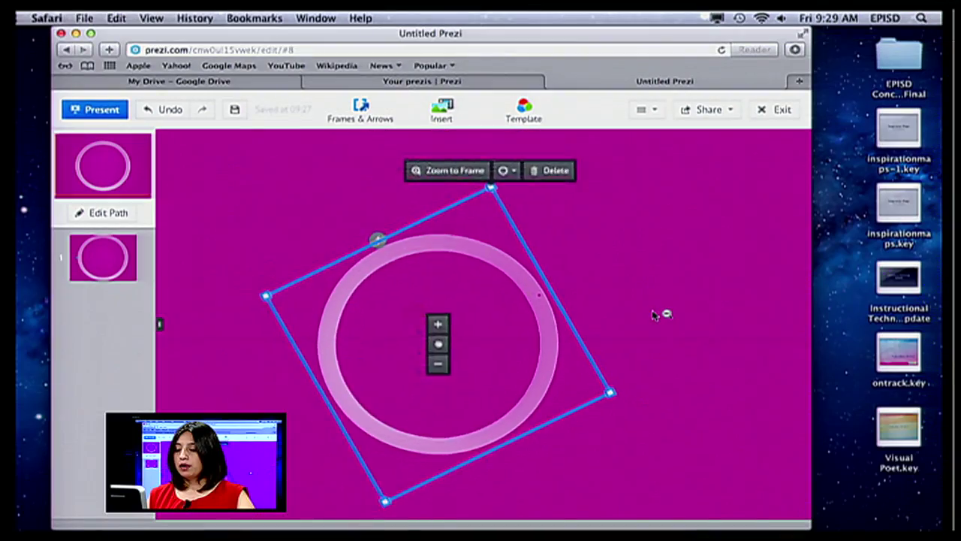
scroll(653, 315, "down", 5)
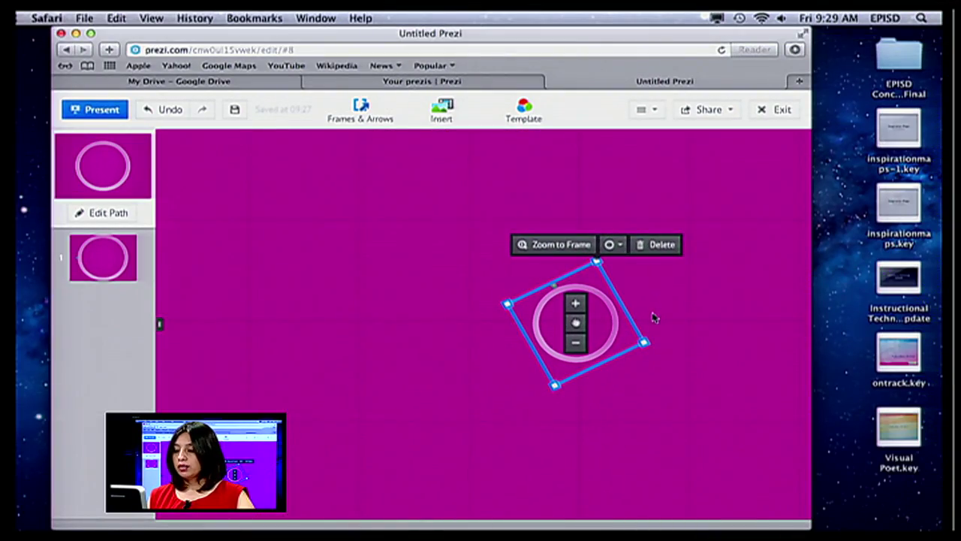
left_click_drag(717, 295, 599, 306)
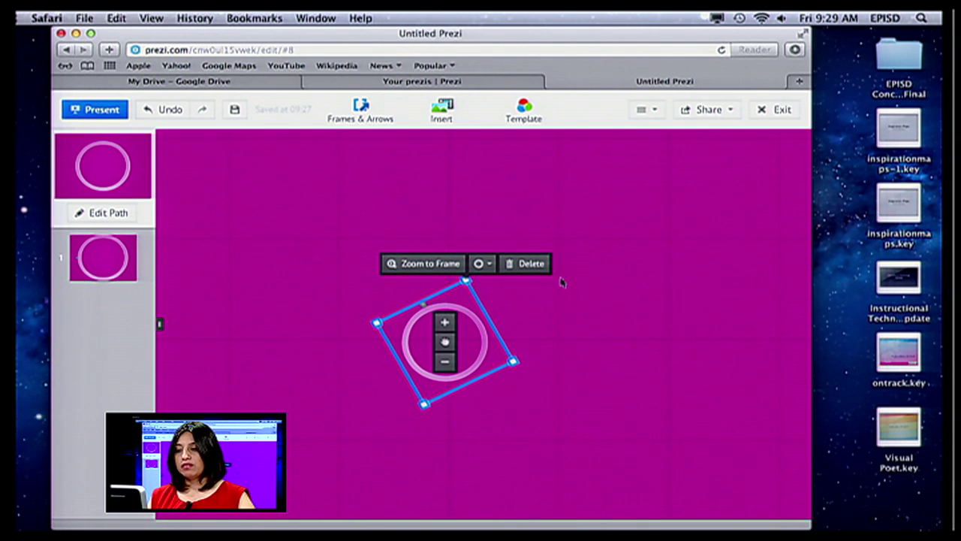
left_click(327, 196)
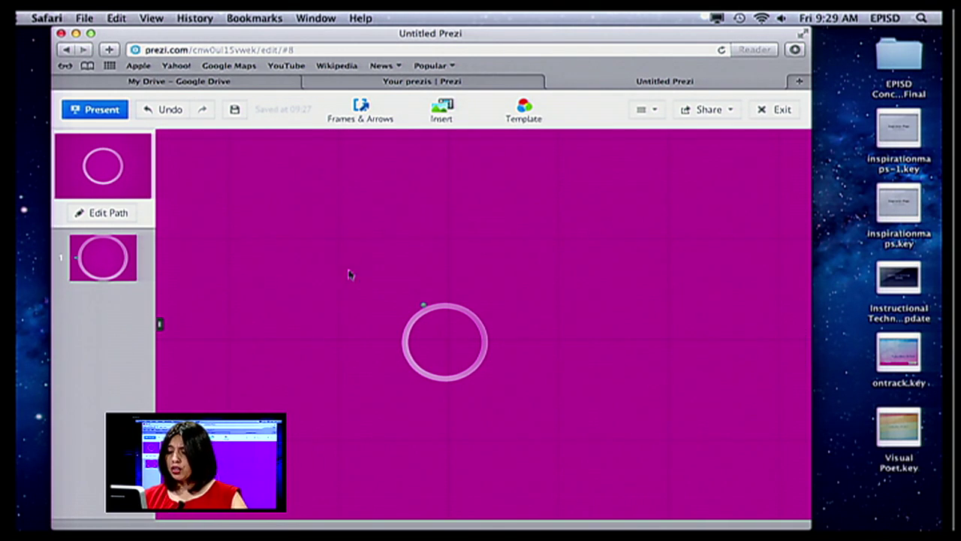
scroll(408, 299, "up", 5)
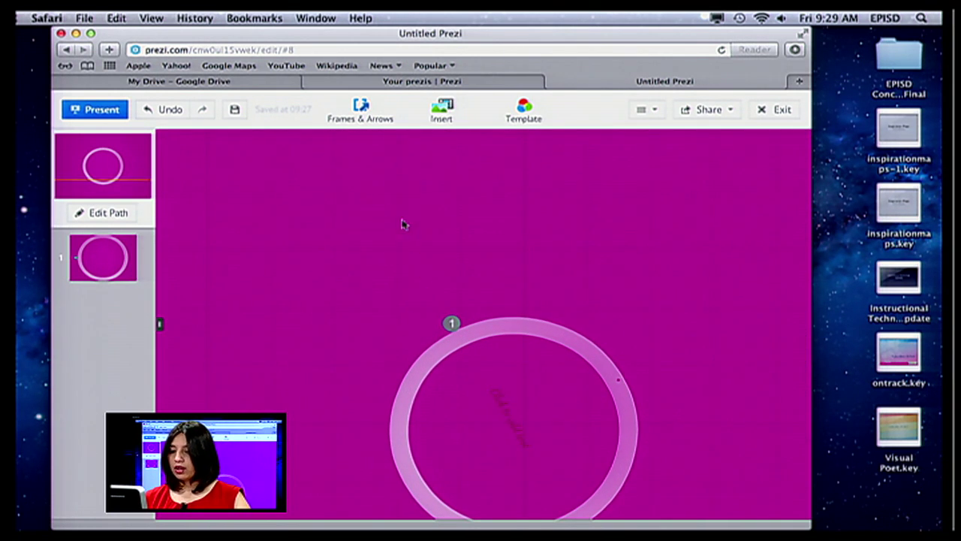
- Add 'This program rocks!' above the circle in the green script Title style
left_click(418, 242)
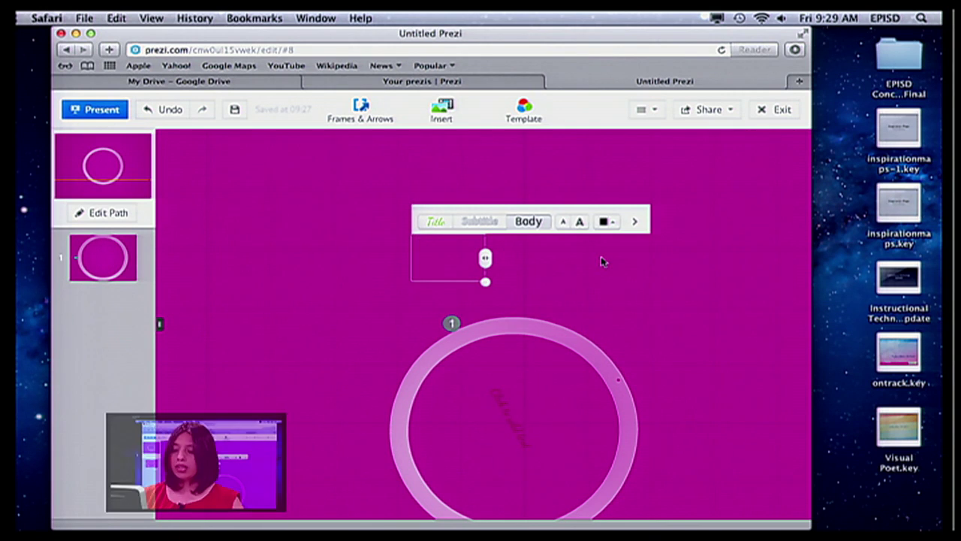
type("This progr")
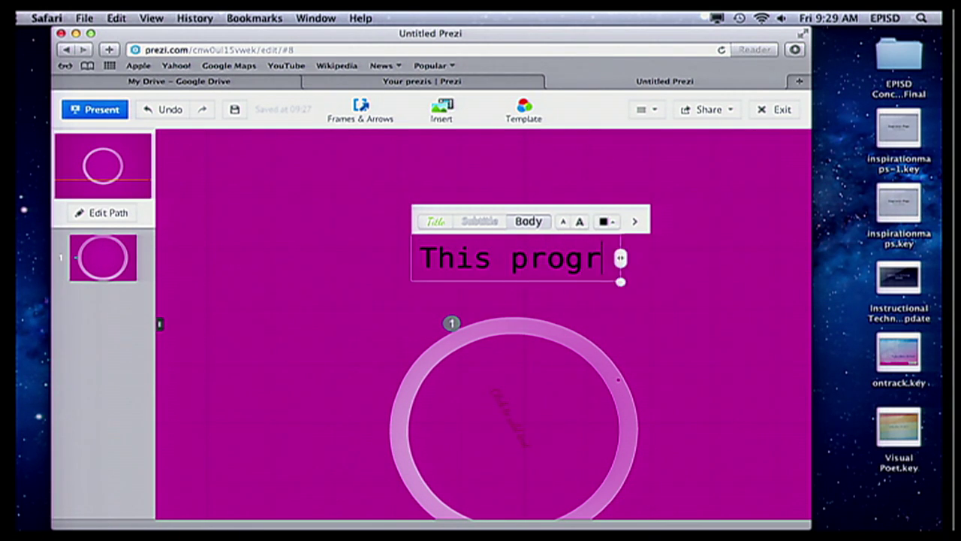
type("am rocks!")
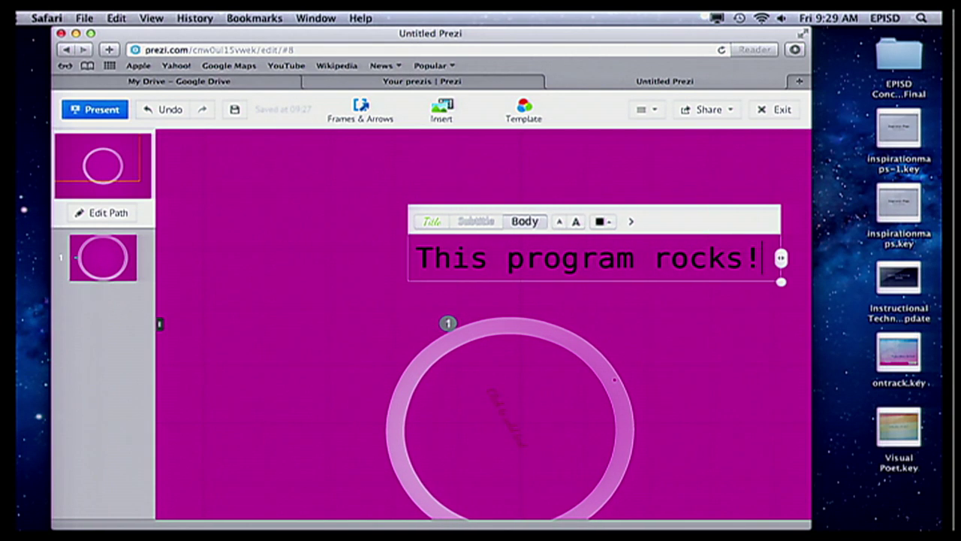
left_click_drag(703, 226, 588, 210)
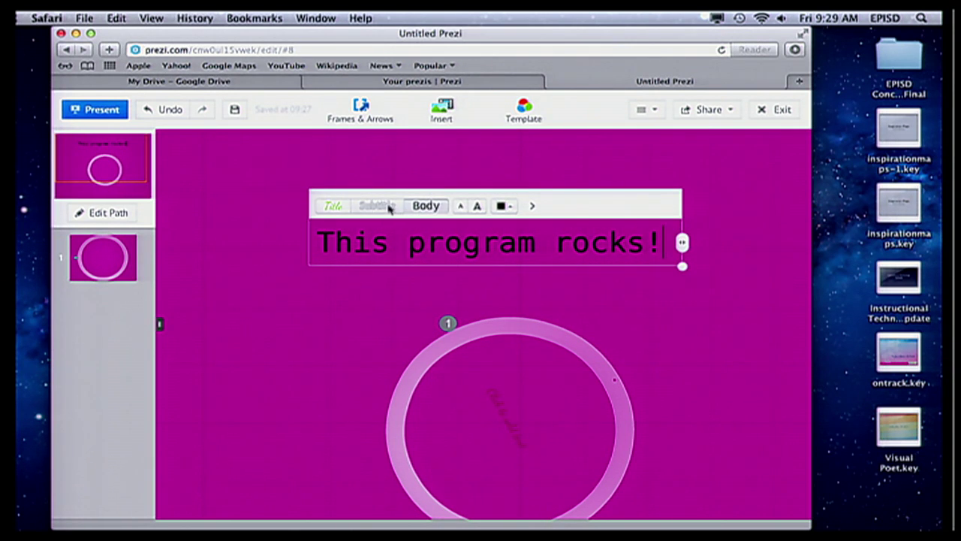
left_click(335, 207)
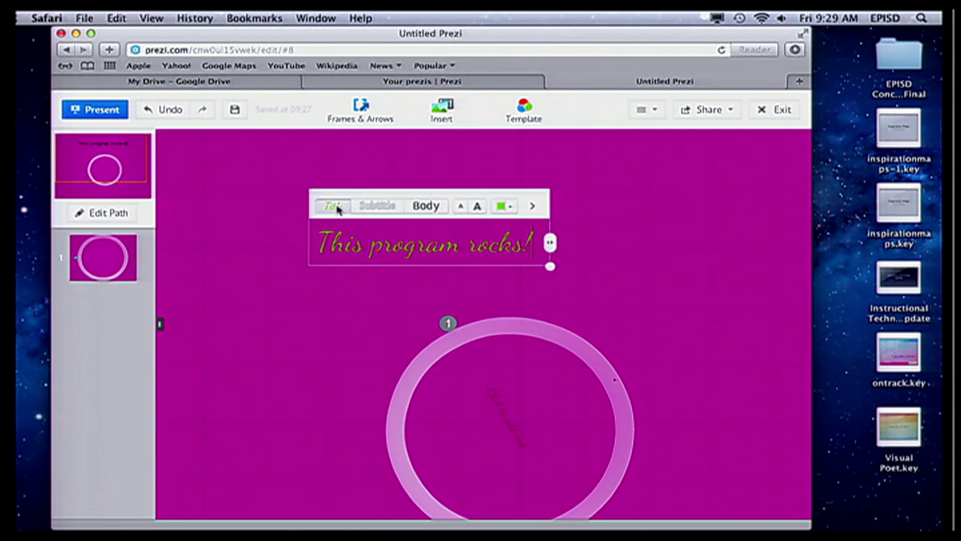
left_click(373, 208)
left_click(427, 211)
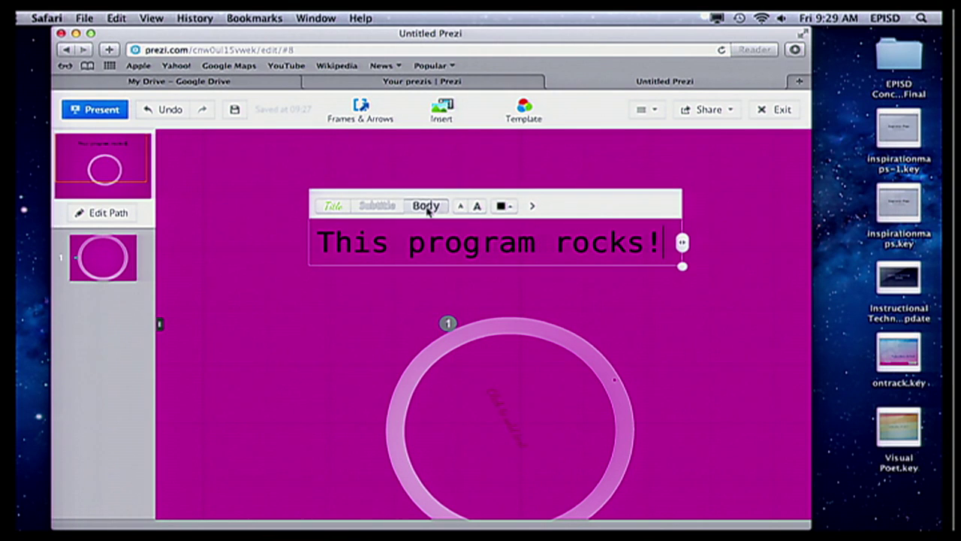
left_click(368, 209)
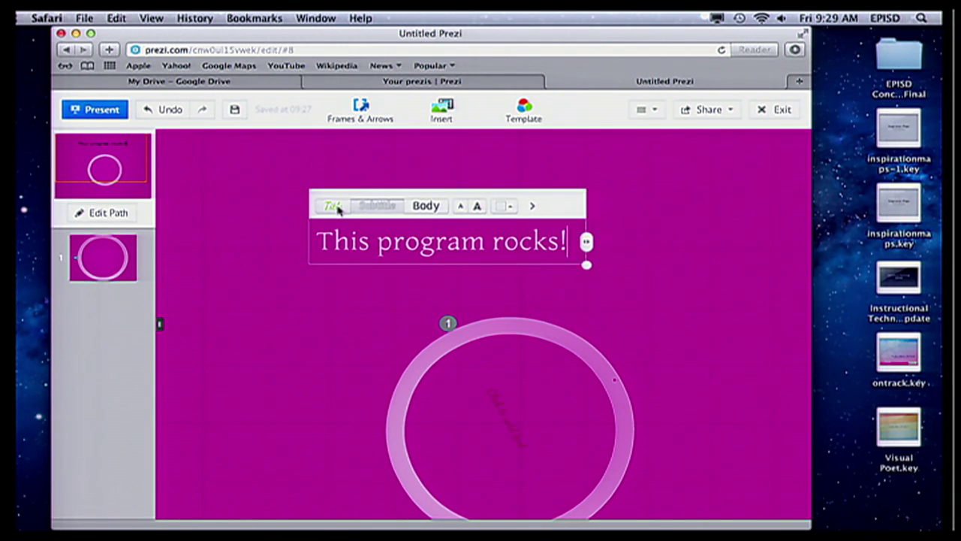
left_click(337, 210)
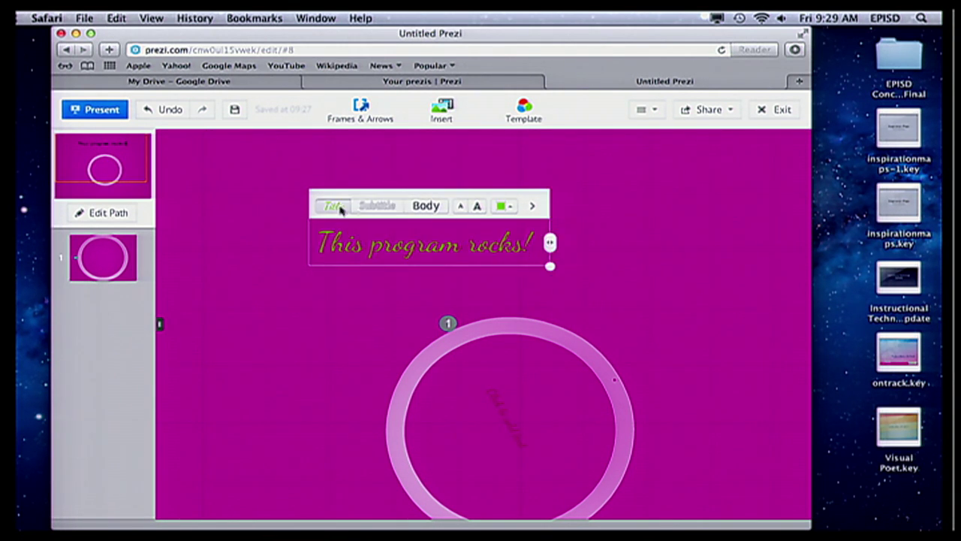
- Turn the title text white and make it a bulleted list item
left_click(506, 206)
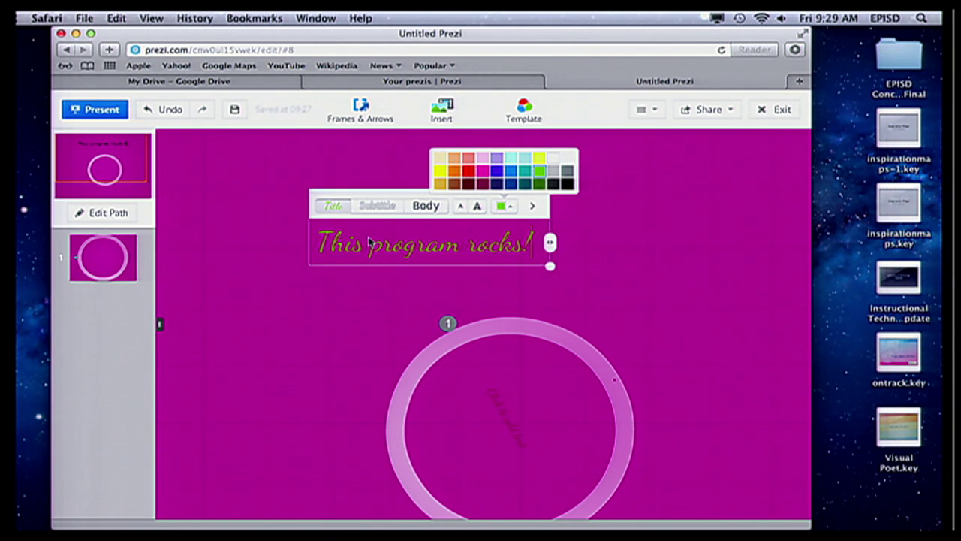
left_click(557, 163)
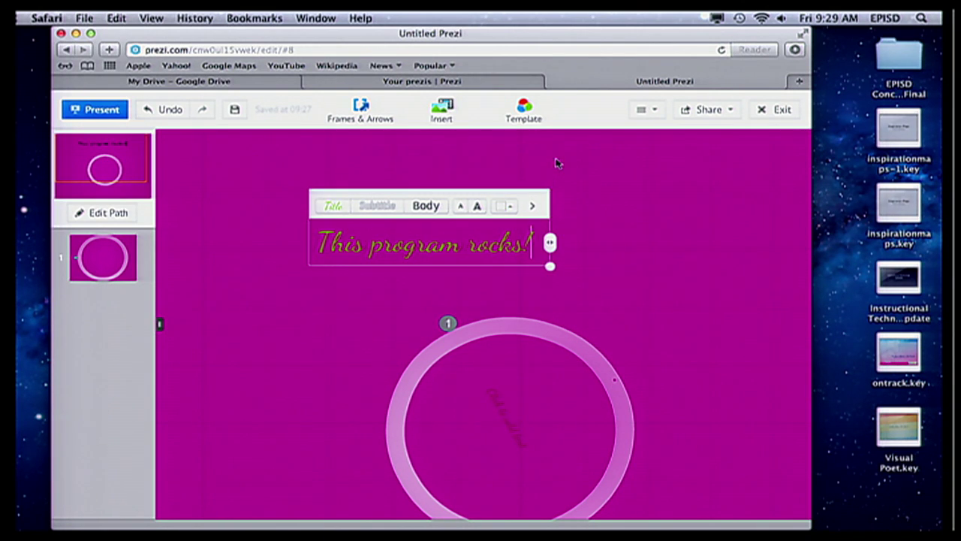
left_click_drag(535, 248, 316, 244)
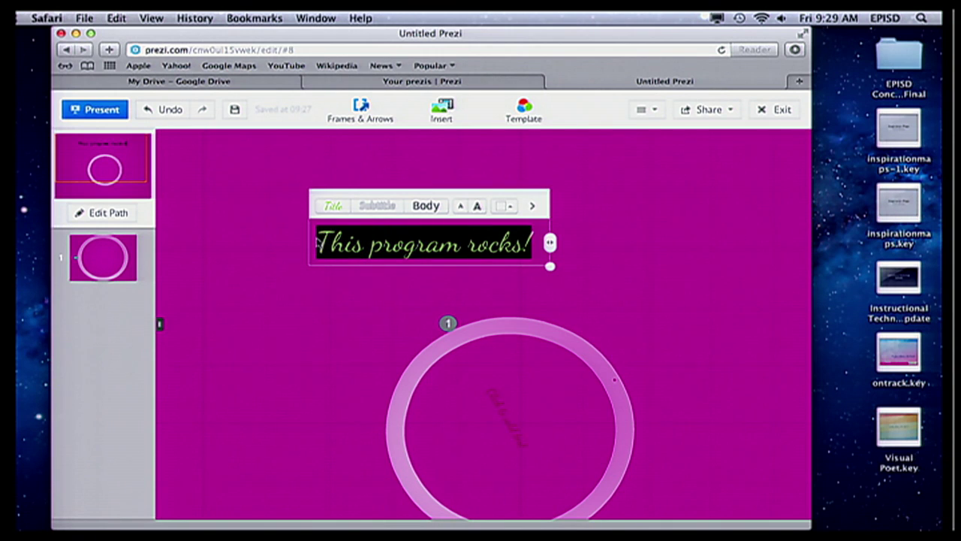
left_click(515, 208)
left_click(555, 160)
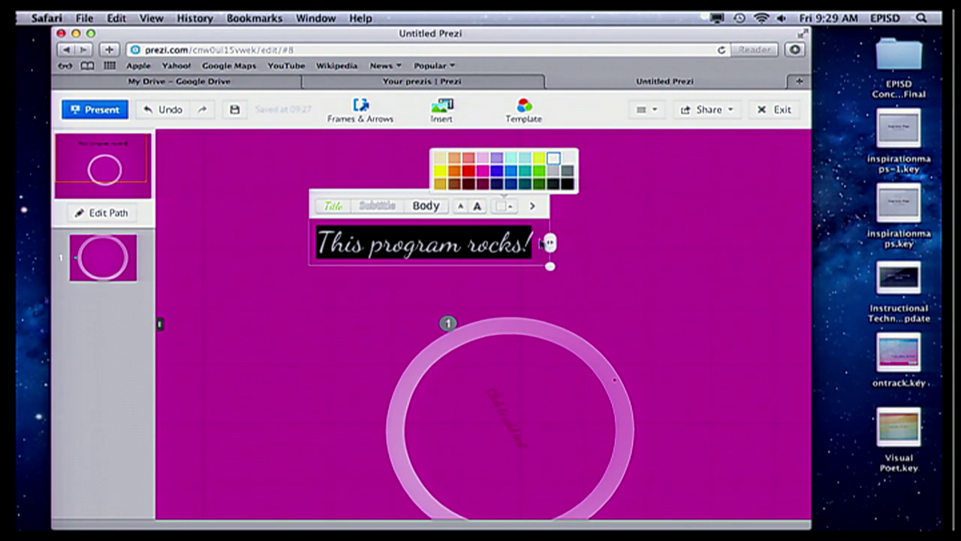
left_click(532, 208)
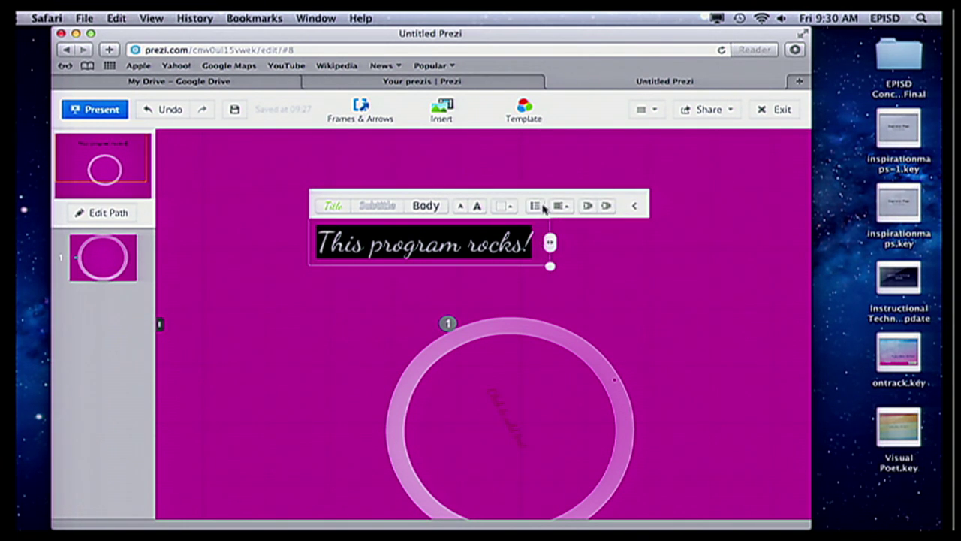
left_click(535, 205)
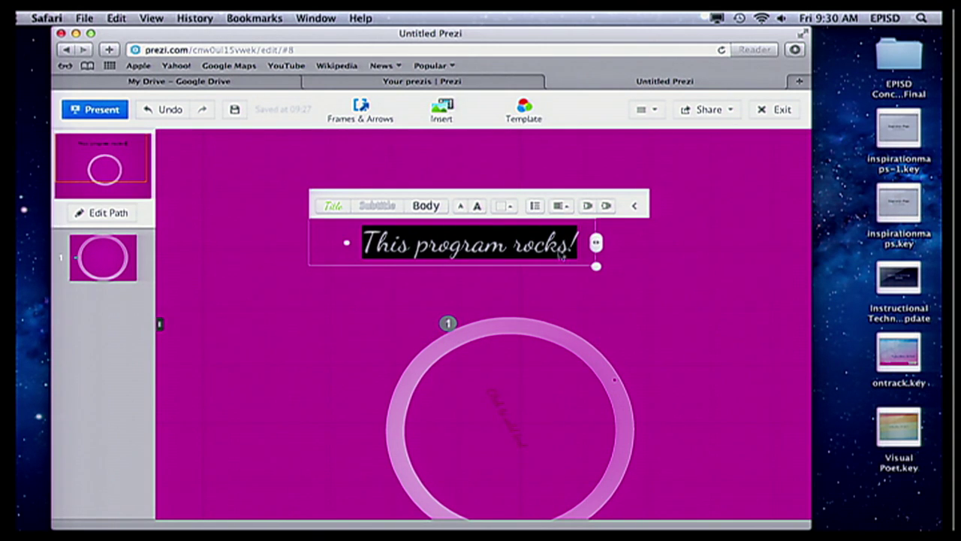
left_click(582, 249)
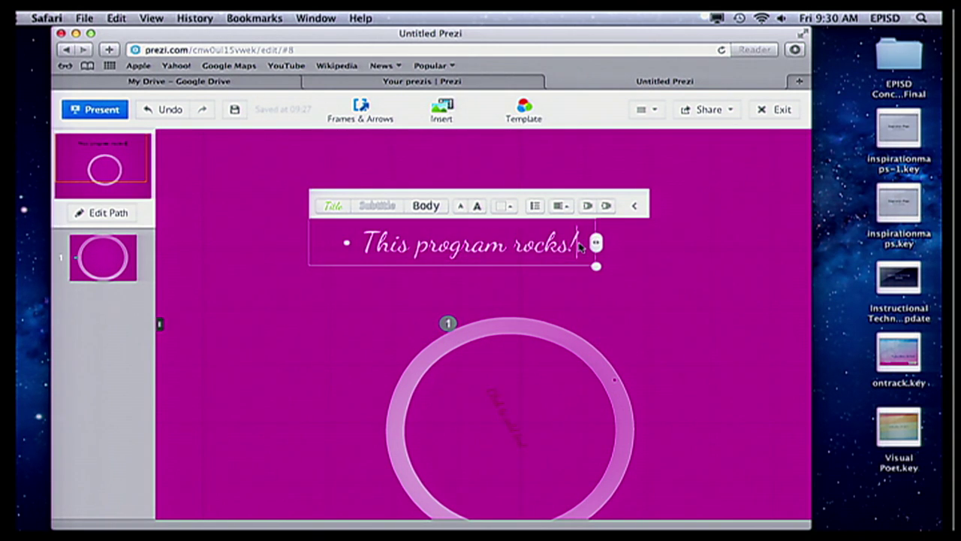
left_click(639, 267)
left_click(486, 253)
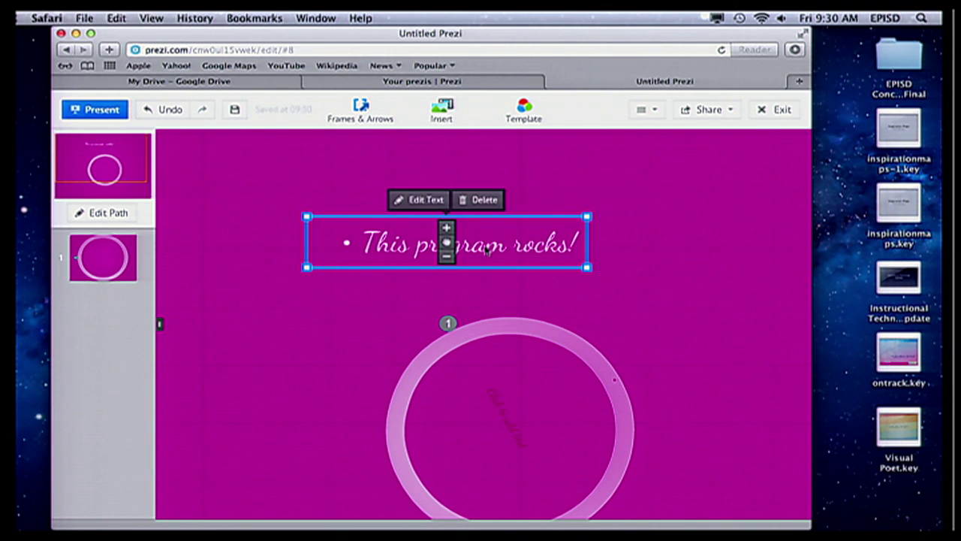
- Shrink the 'This program rocks!' text, move it lower and rotate it to a steep diagonal
left_click(446, 257)
left_click(446, 257)
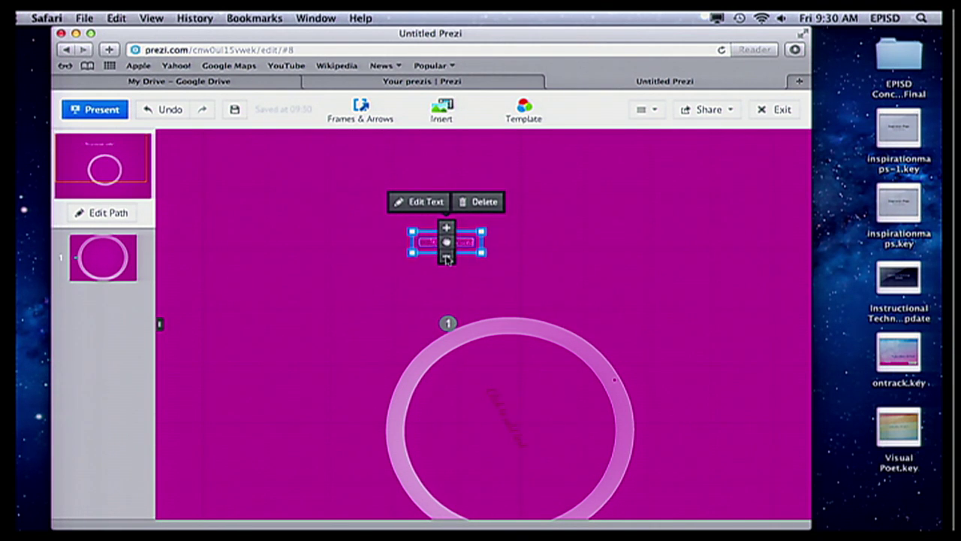
scroll(446, 257, "down", 1)
scroll(446, 257, "up", 5)
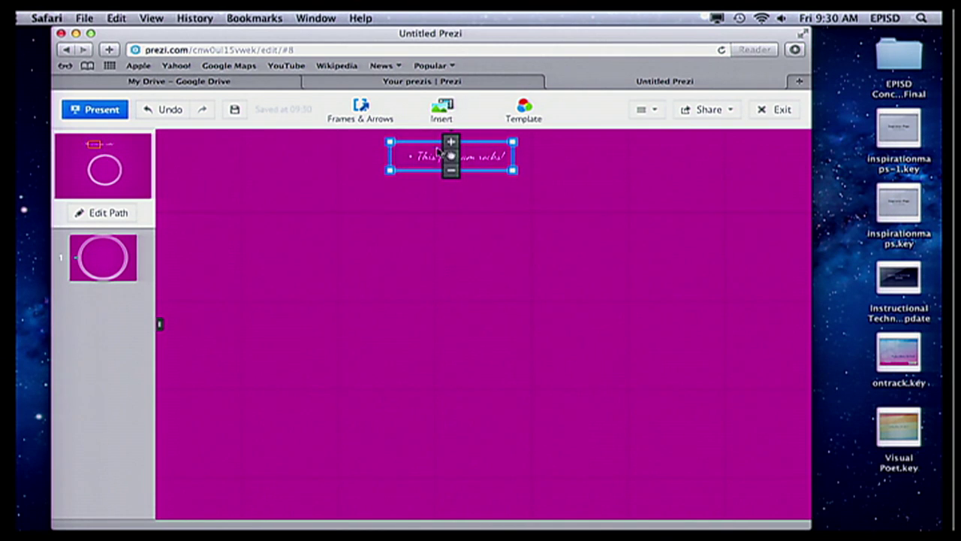
left_click_drag(428, 165, 431, 314)
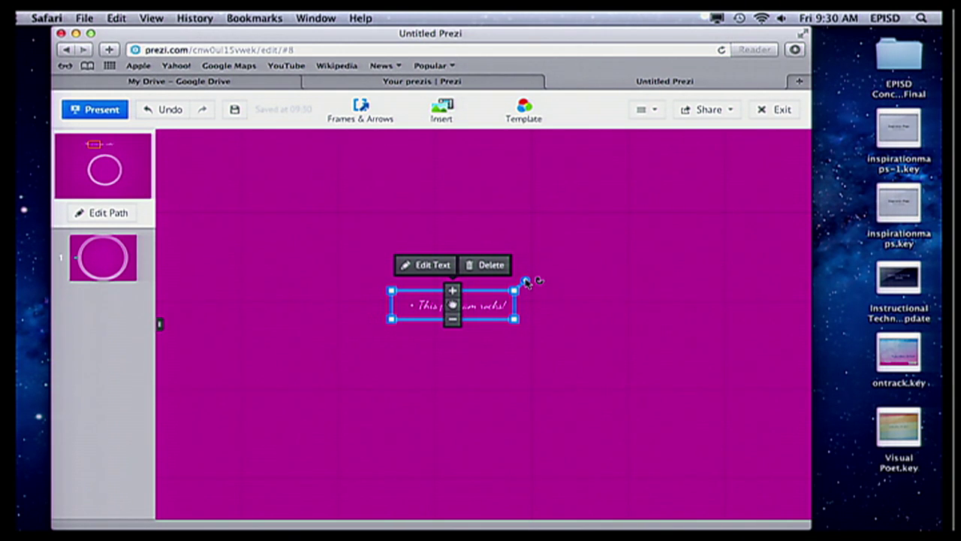
left_click_drag(526, 280, 512, 333)
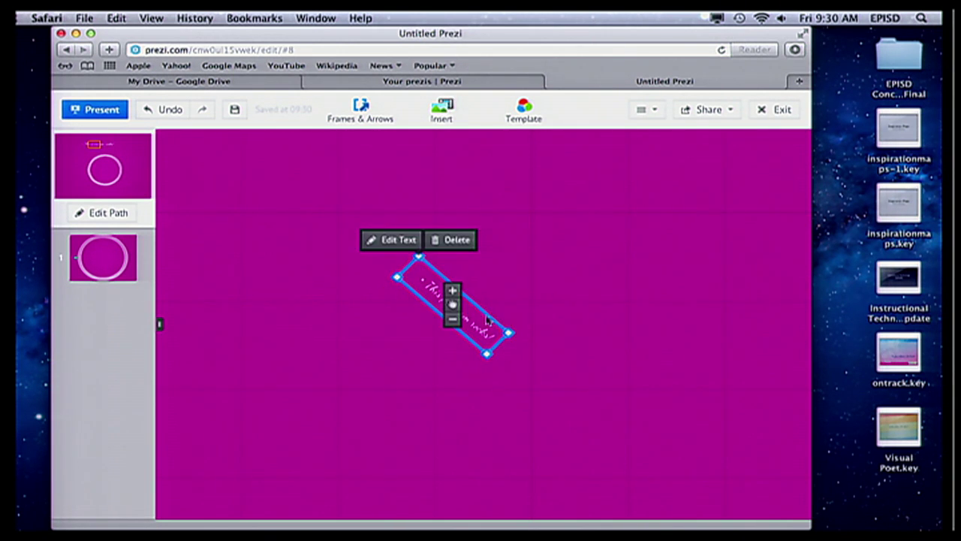
left_click(508, 264)
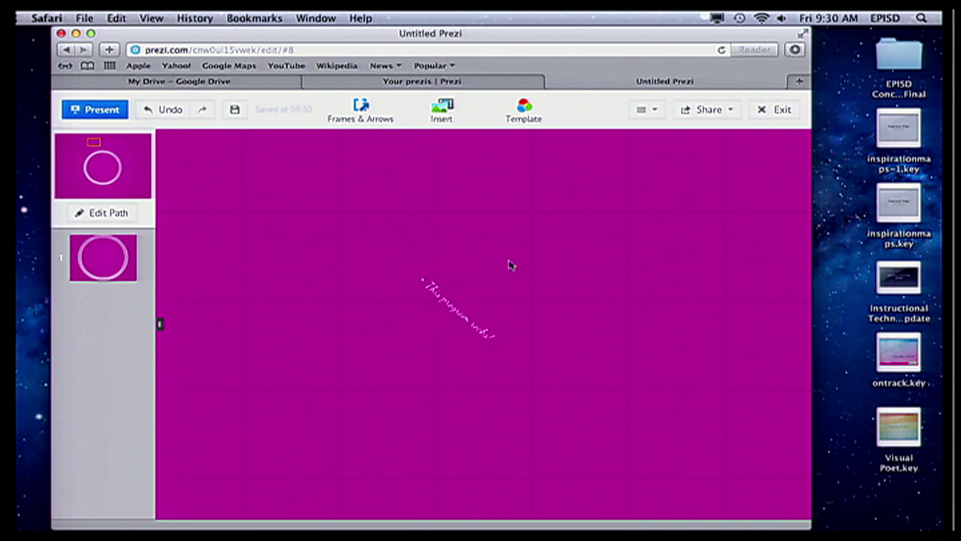
left_click(444, 112)
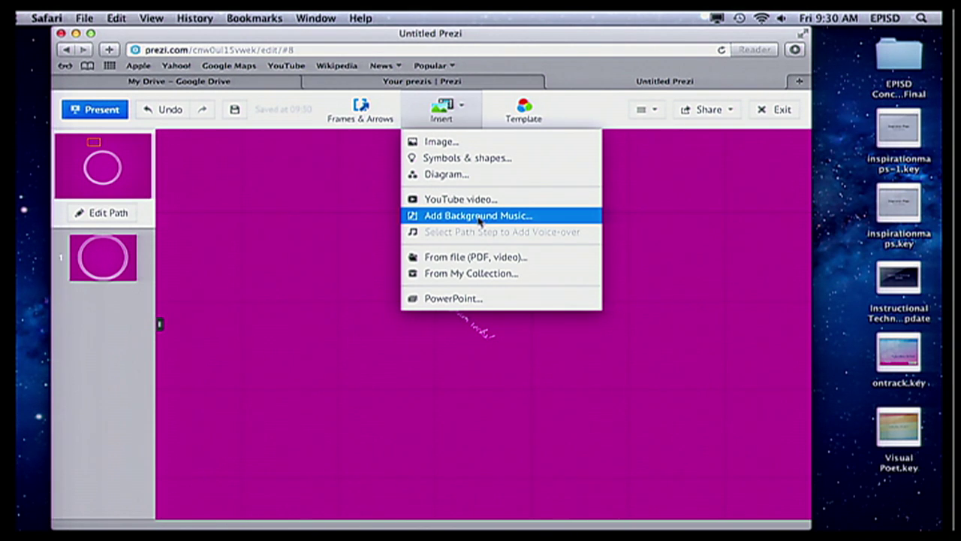
- Attach Edith Piaf's 'La Vie En Rose' as background music, previewing it before confirming
left_click(478, 217)
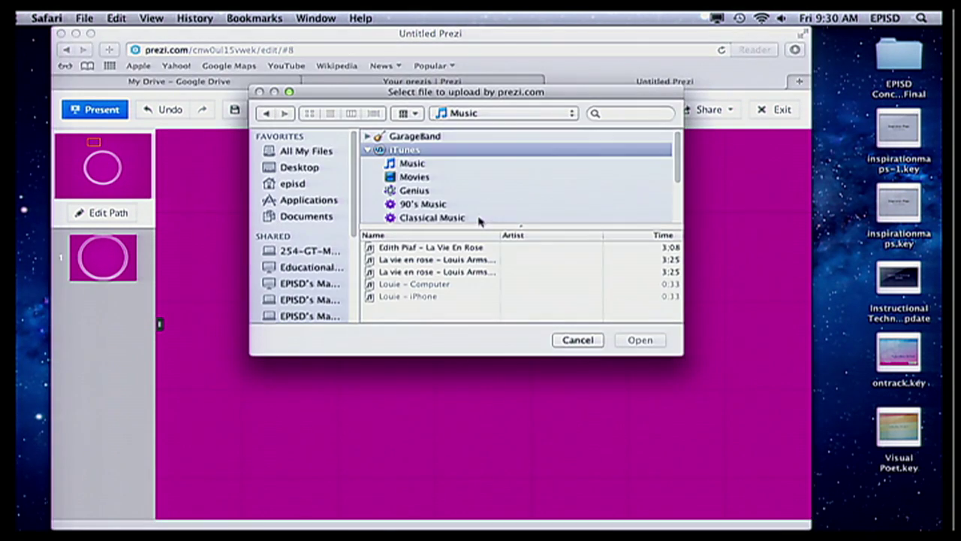
left_click_drag(358, 222, 345, 315)
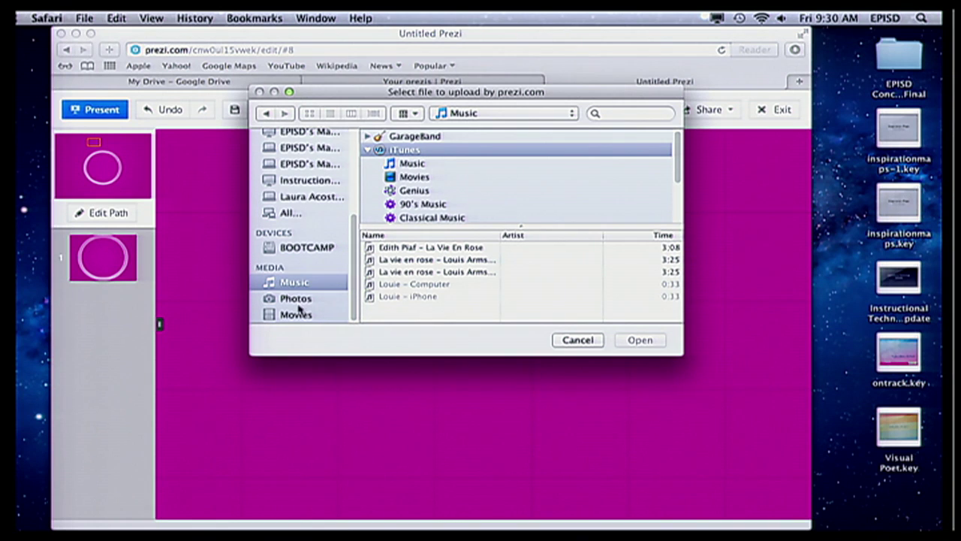
left_click(407, 247)
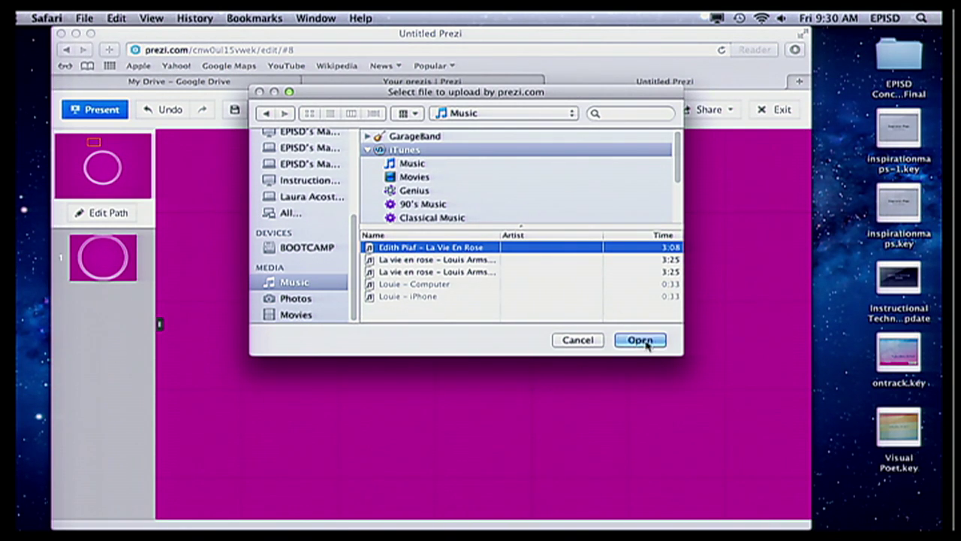
left_click(639, 339)
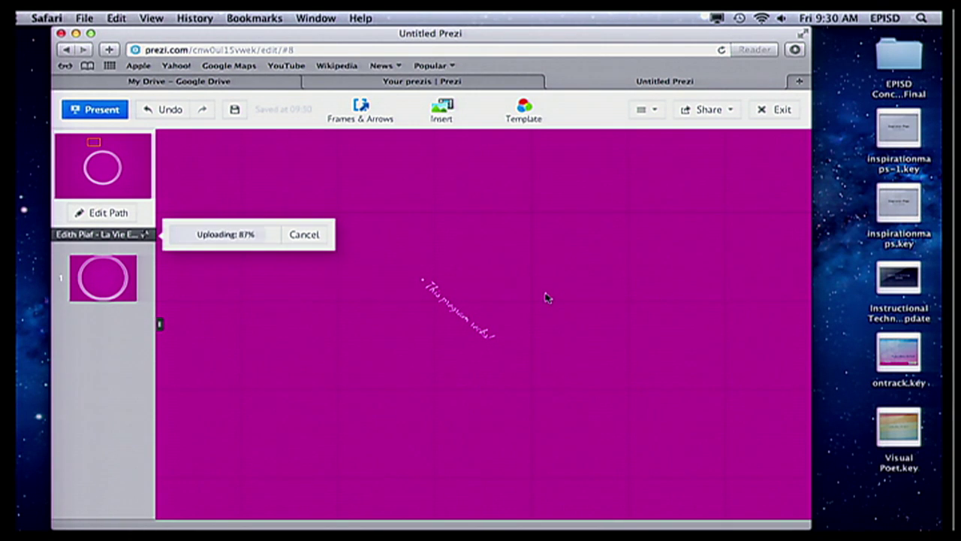
left_click(363, 239)
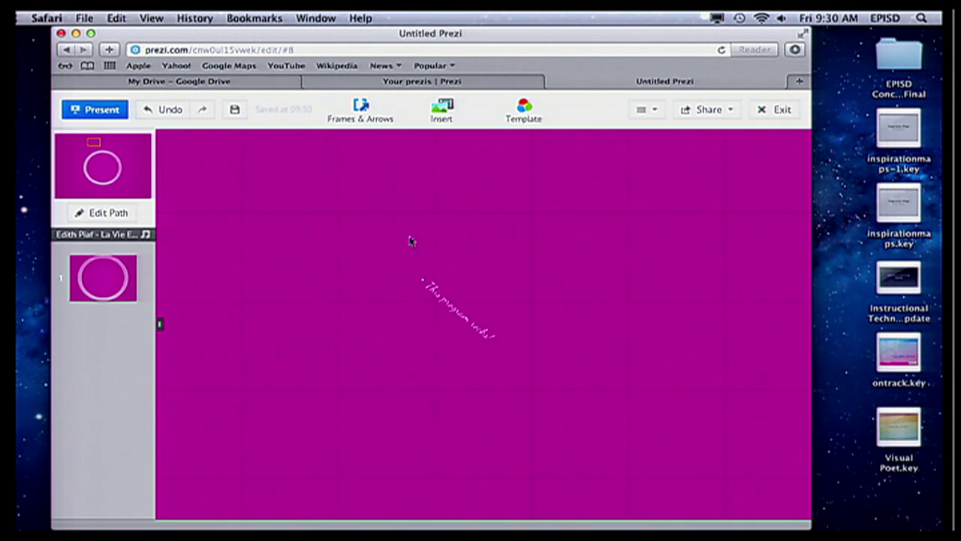
left_click(124, 235)
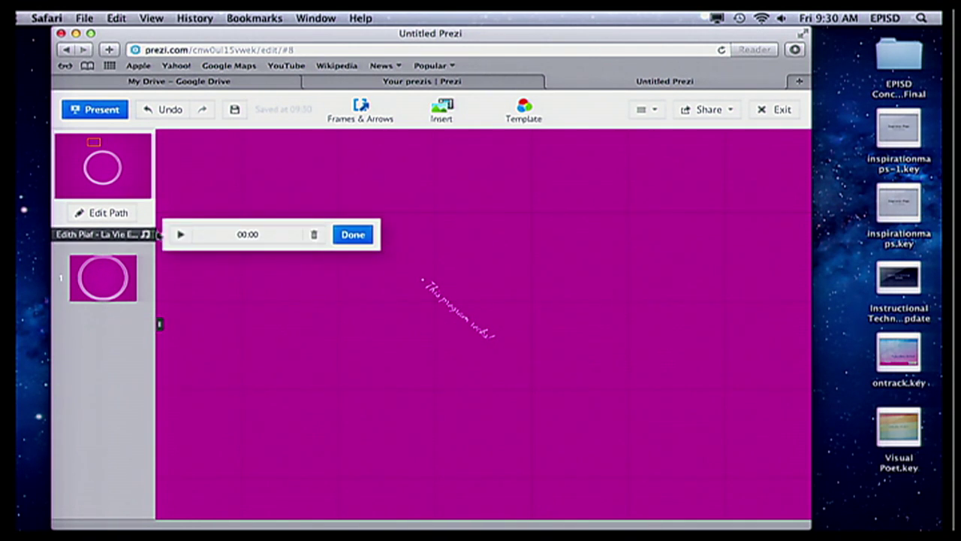
left_click(180, 235)
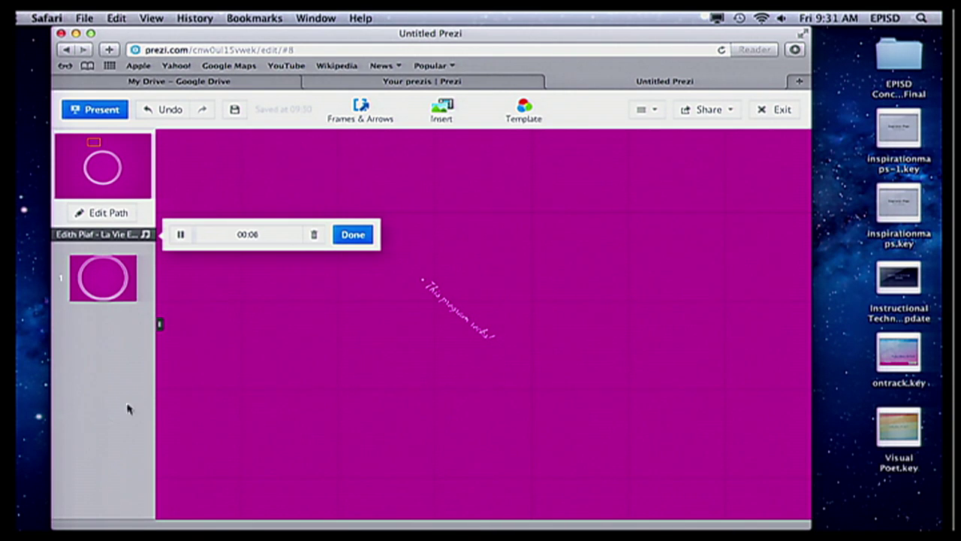
left_click(359, 235)
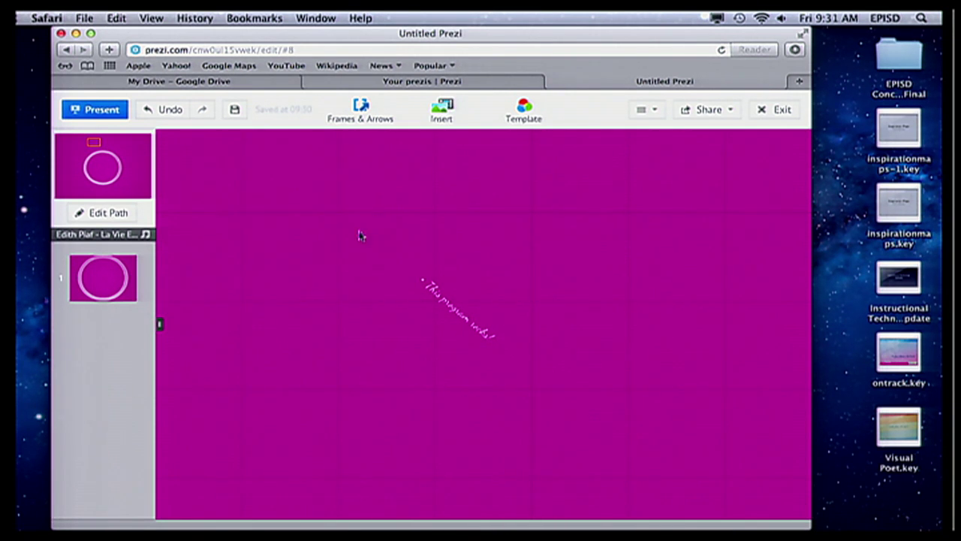
left_click(441, 110)
- Search images for 'civil rights' and insert the black-and-white photo of police with a dog
left_click(458, 145)
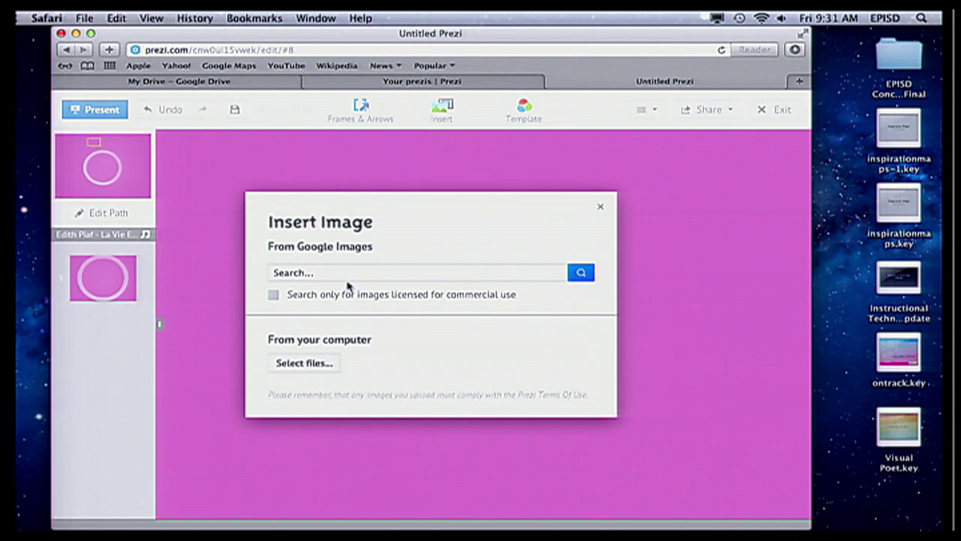
left_click(305, 275)
type("civil rights")
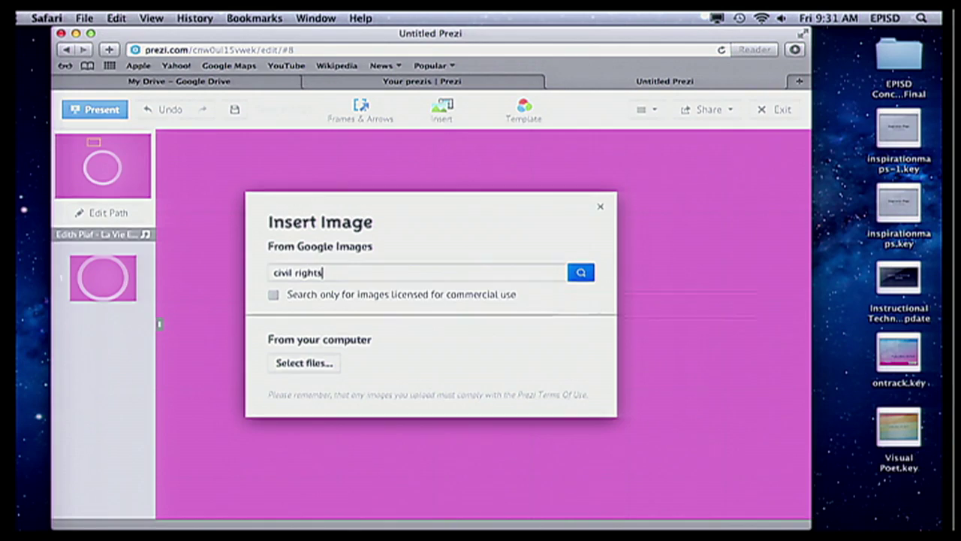
key("Return")
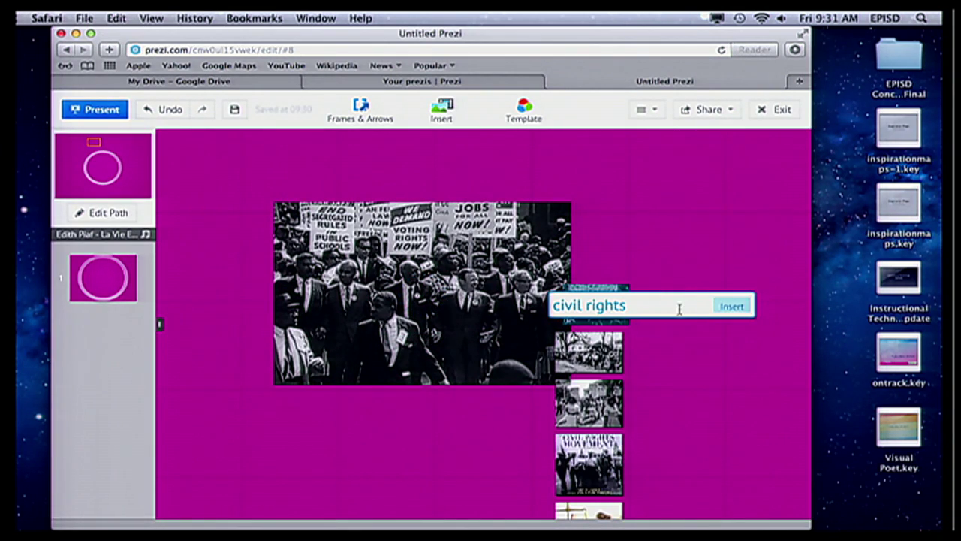
left_click(588, 368)
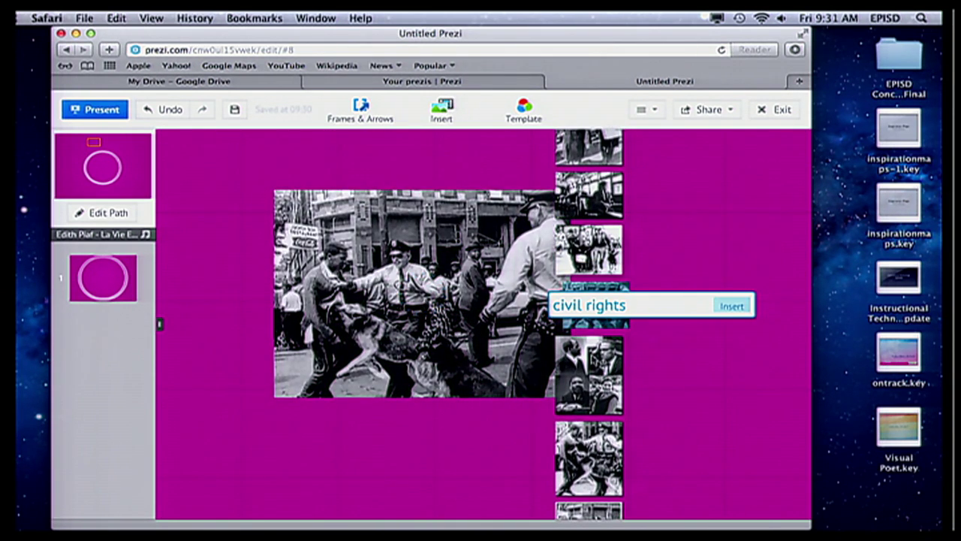
left_click(733, 307)
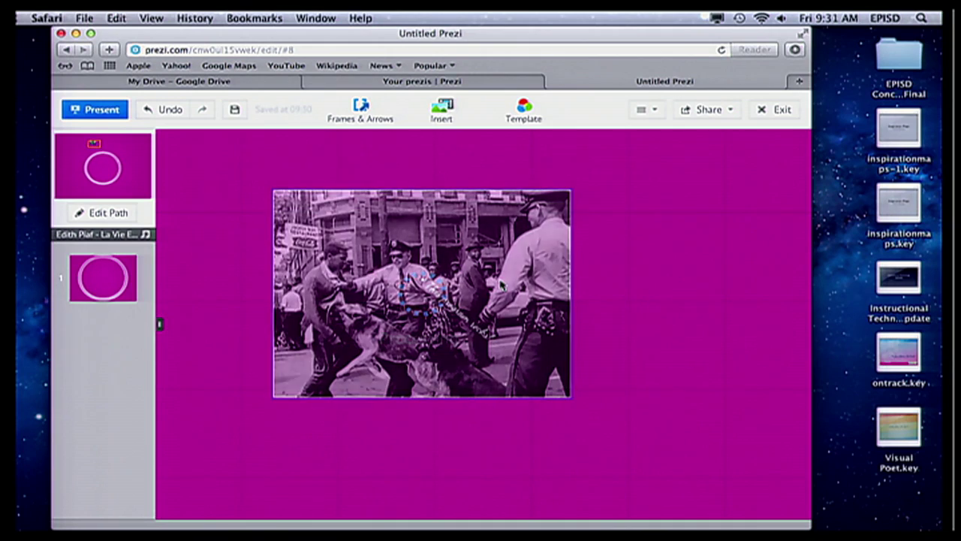
- Drag the photo right of the tilted text and rotate it about 45° counter-clockwise
left_click_drag(530, 274, 759, 299)
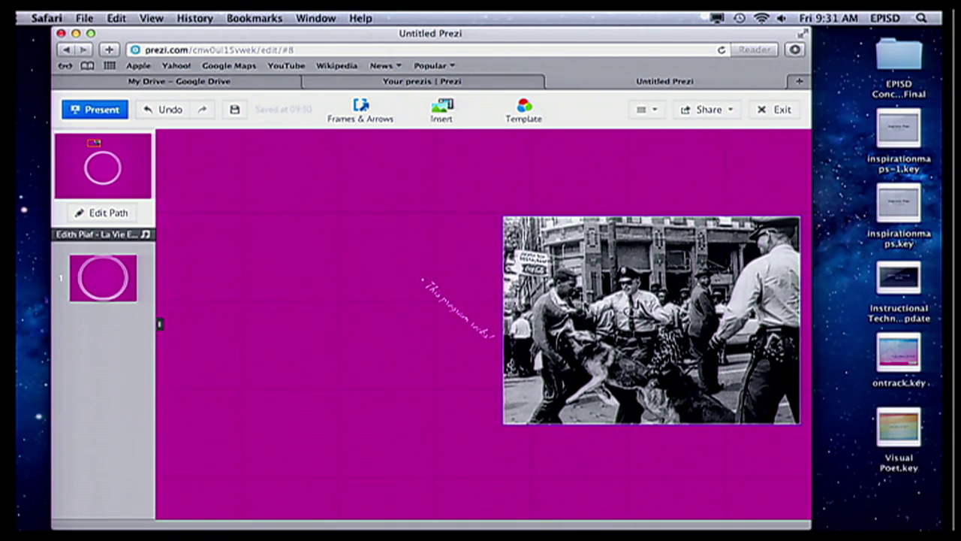
left_click_drag(469, 422, 321, 367)
left_click_drag(524, 263, 588, 326)
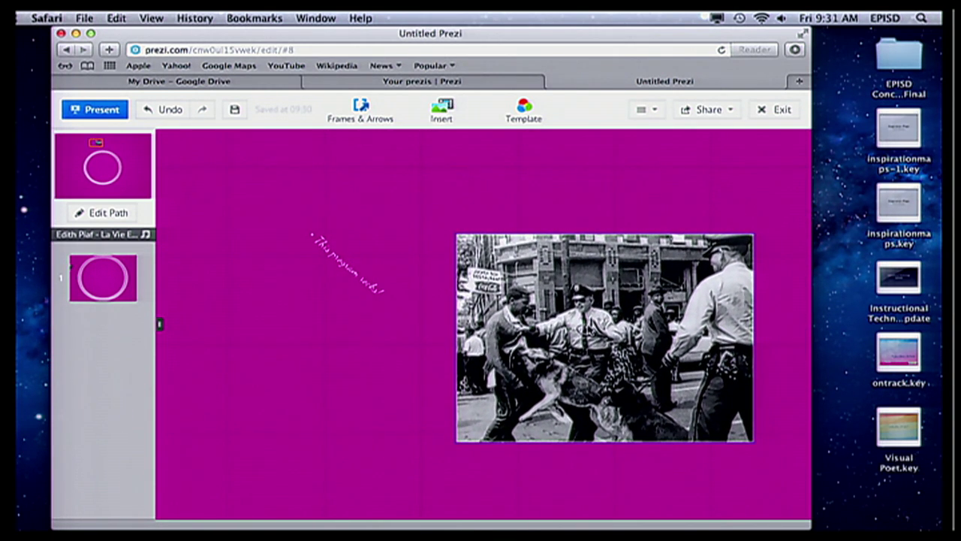
left_click(691, 332)
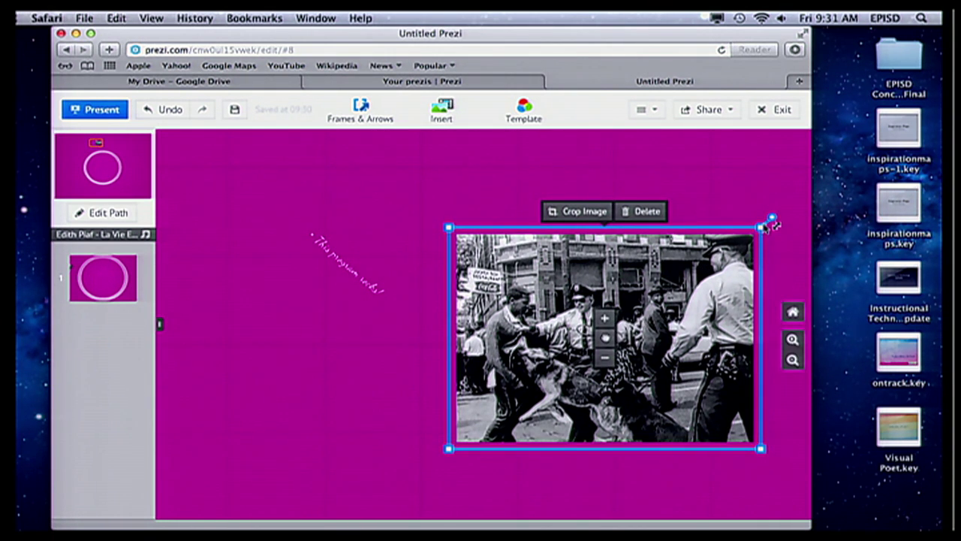
left_click_drag(776, 218, 644, 160)
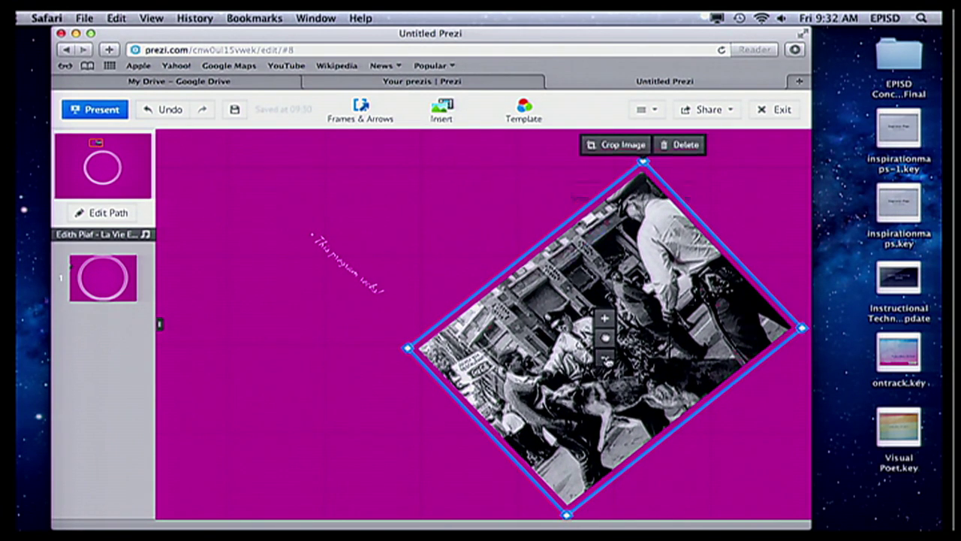